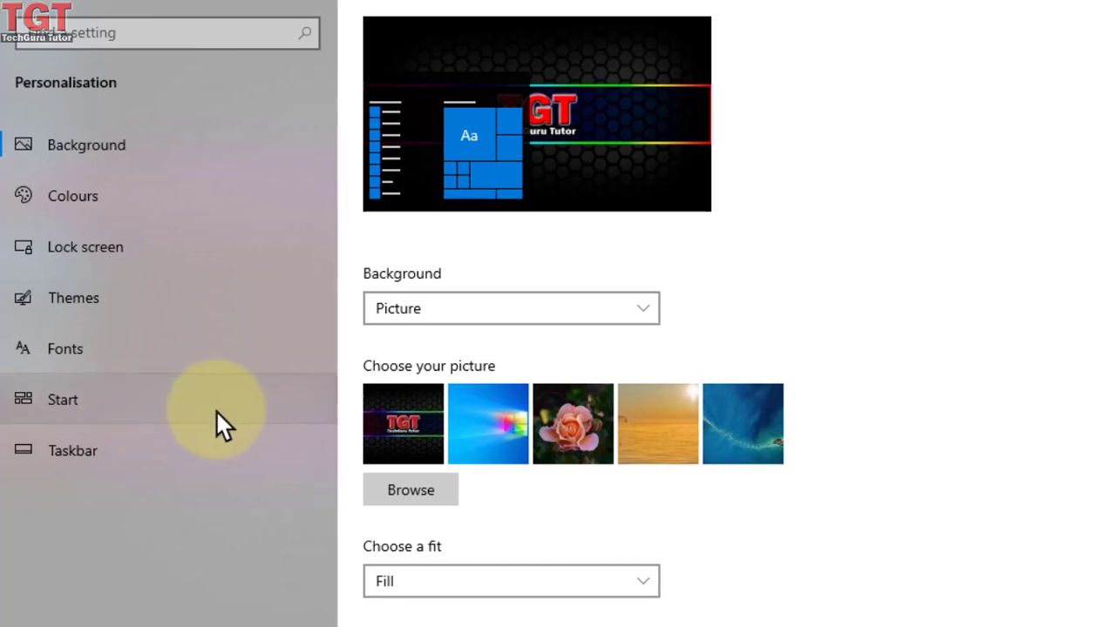
Open the taskbar settings from Personalisation, close them, and reopen them directly from the taskbar
left_click(196, 457)
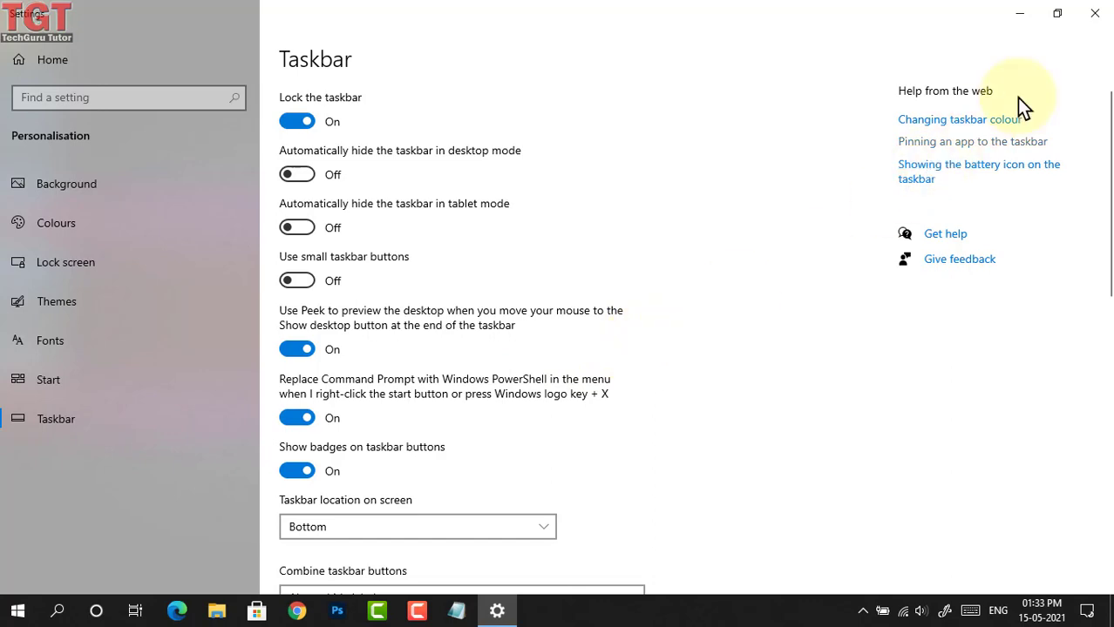
left_click(1094, 26)
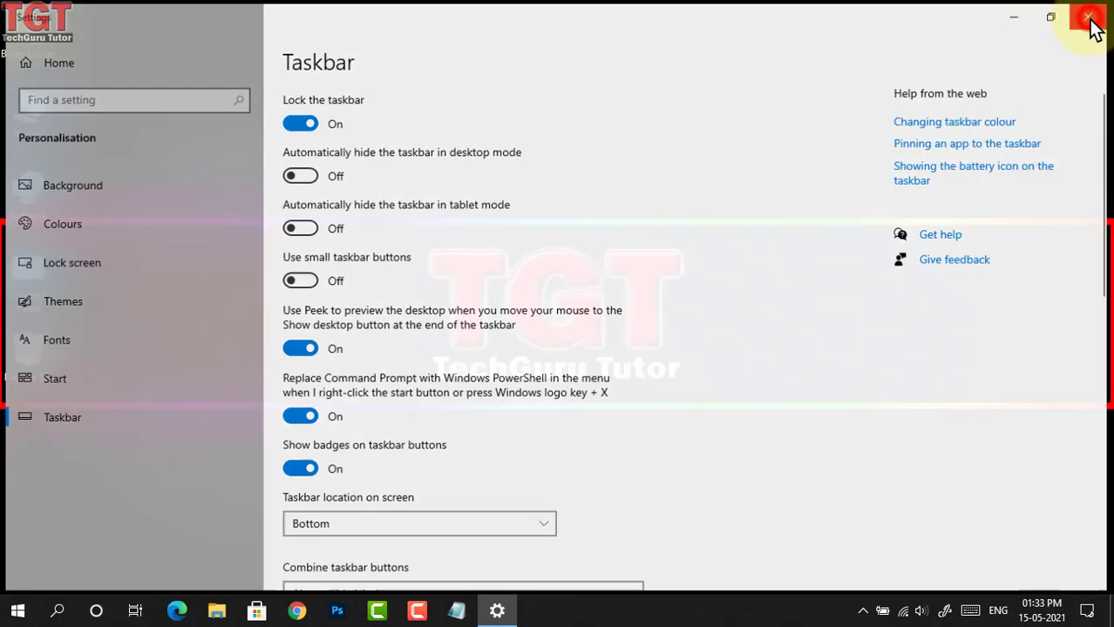
right_click(598, 617)
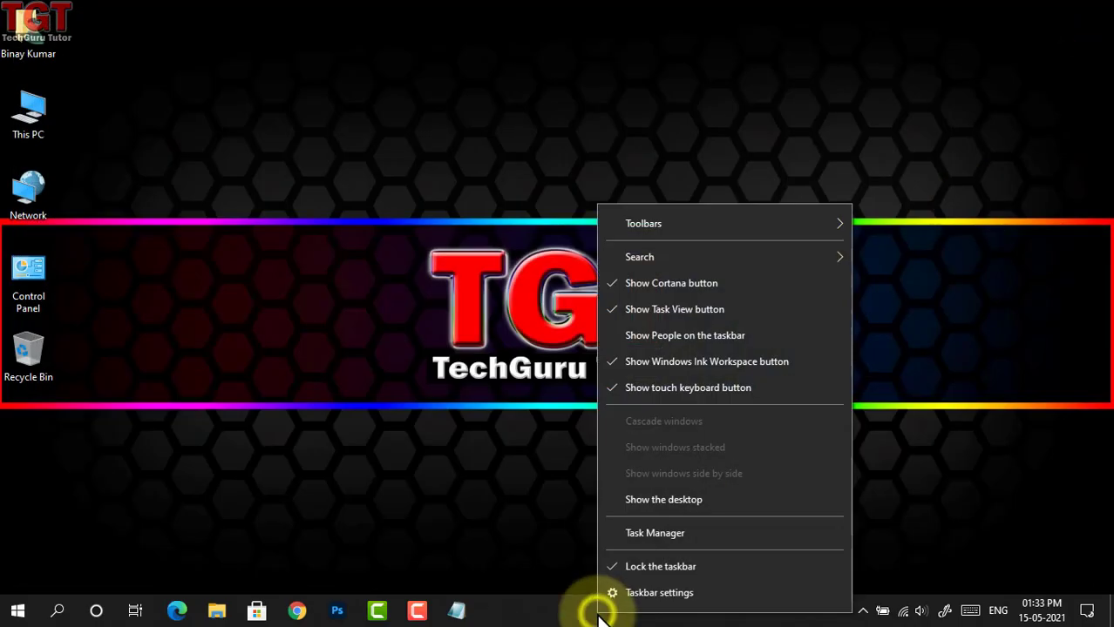
left_click(634, 594)
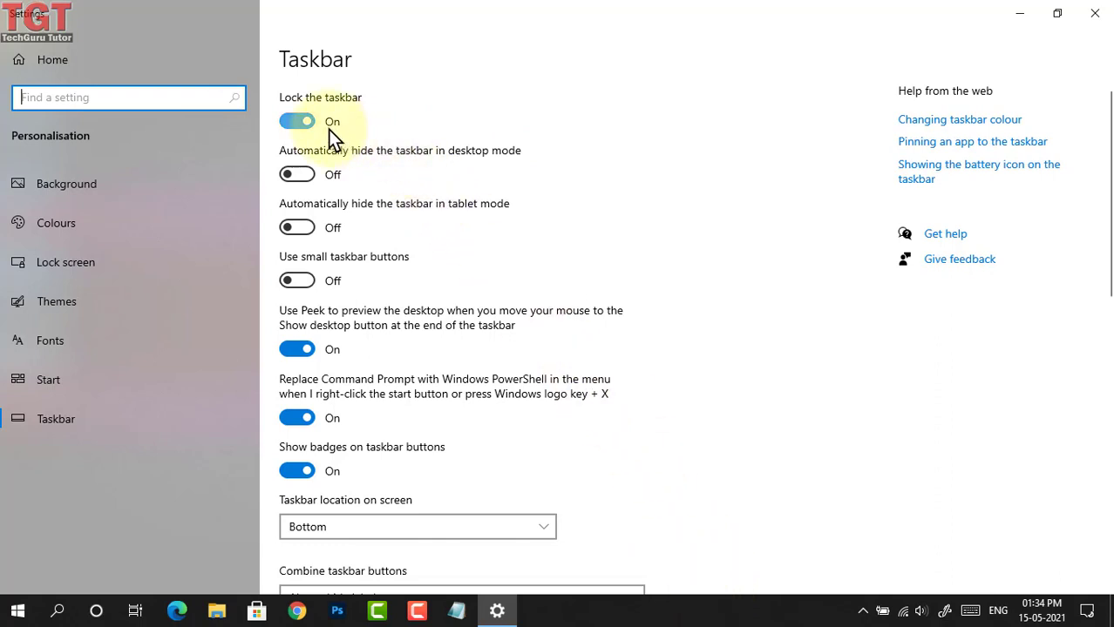
Unlock the taskbar and try resizing its height from its upper edge
left_click(301, 122)
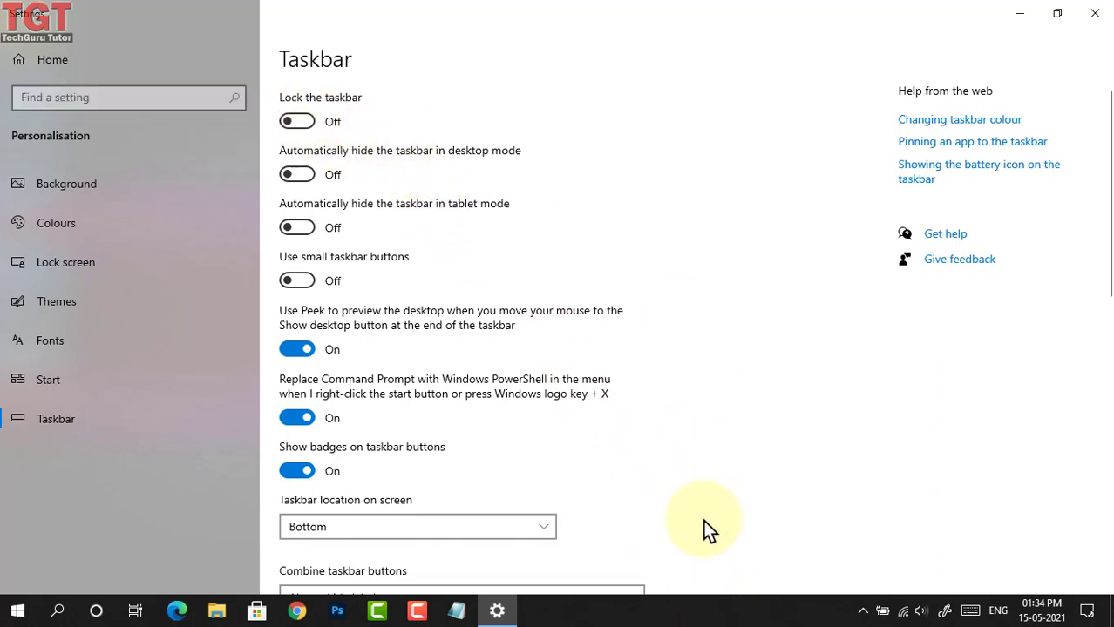
left_click(721, 611)
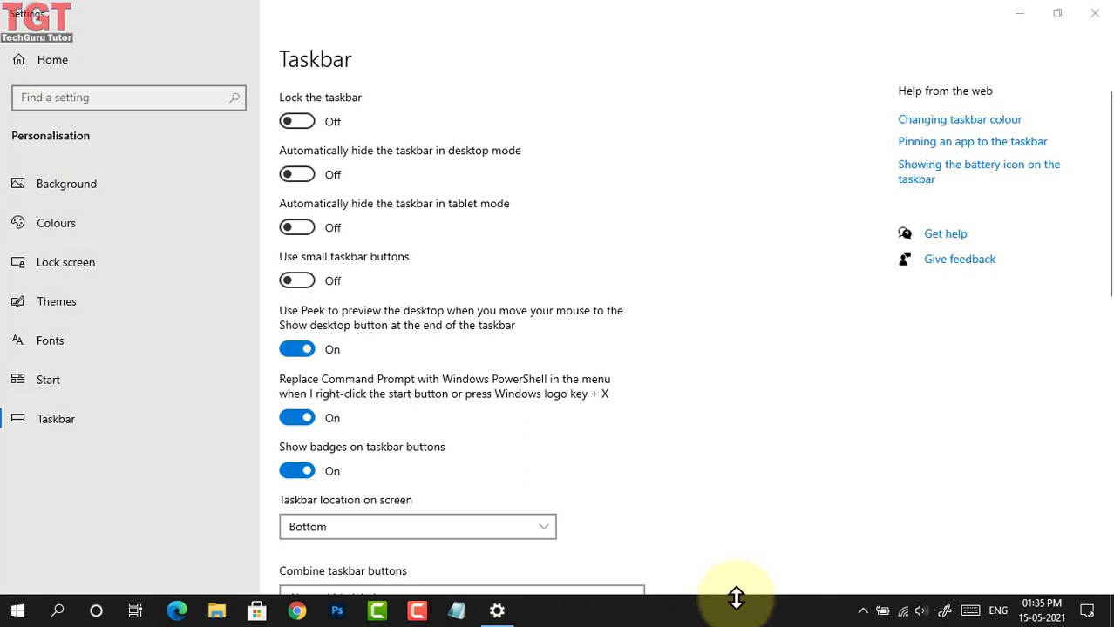
left_click_drag(736, 597, 752, 577)
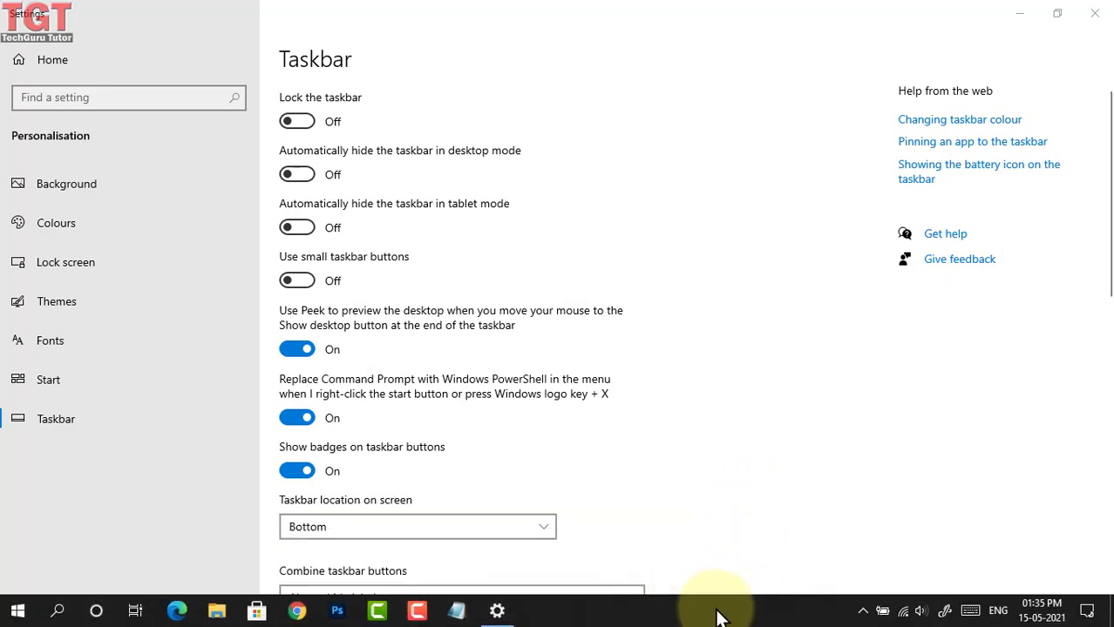
Move the unlocked taskbar to the top edge of the screen, to the right edge, and back to the bottom
left_click_drag(716, 610, 681, 124)
left_click_drag(671, 20, 1076, 314)
left_click_drag(1079, 375, 724, 560)
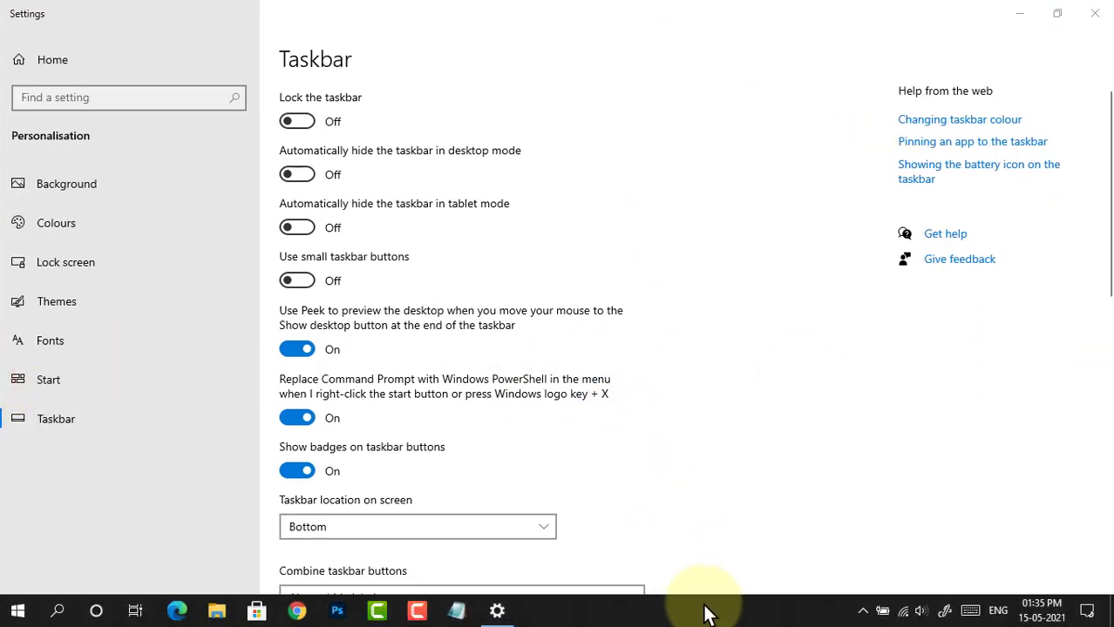
mouse_move(702, 610)
left_mouse_down()
mouse_move(684, 24)
mouse_move(662, 46)
mouse_move(664, 142)
mouse_move(670, 115)
mouse_move(676, 516)
mouse_move(703, 518)
mouse_move(697, 614)
left_mouse_up()
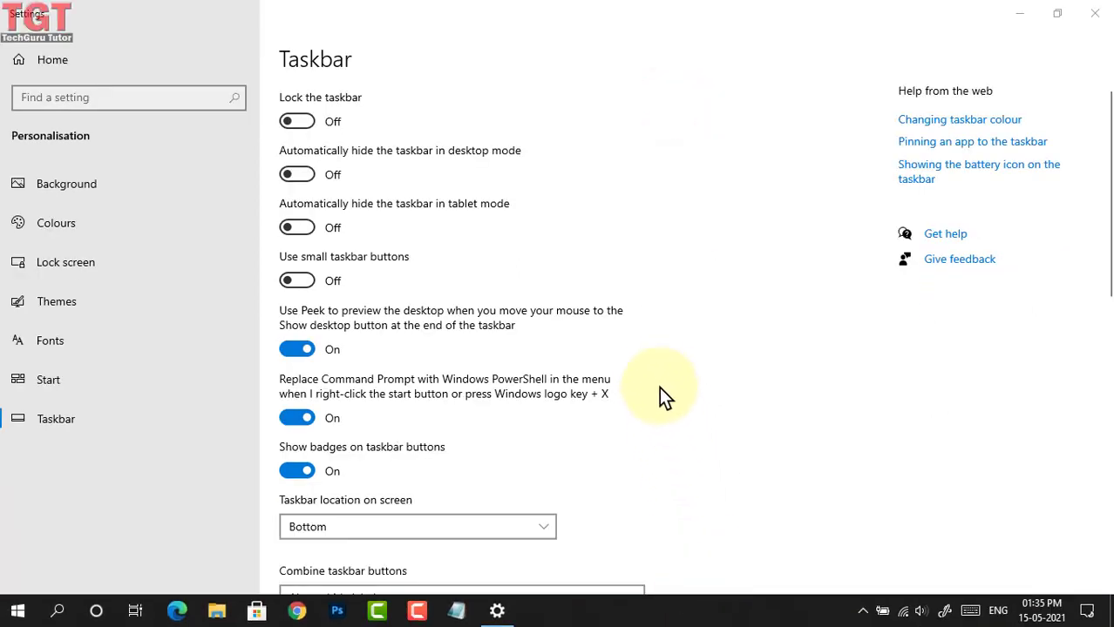
Turn Lock the taskbar back on and try moving the locked taskbar
left_click(296, 122)
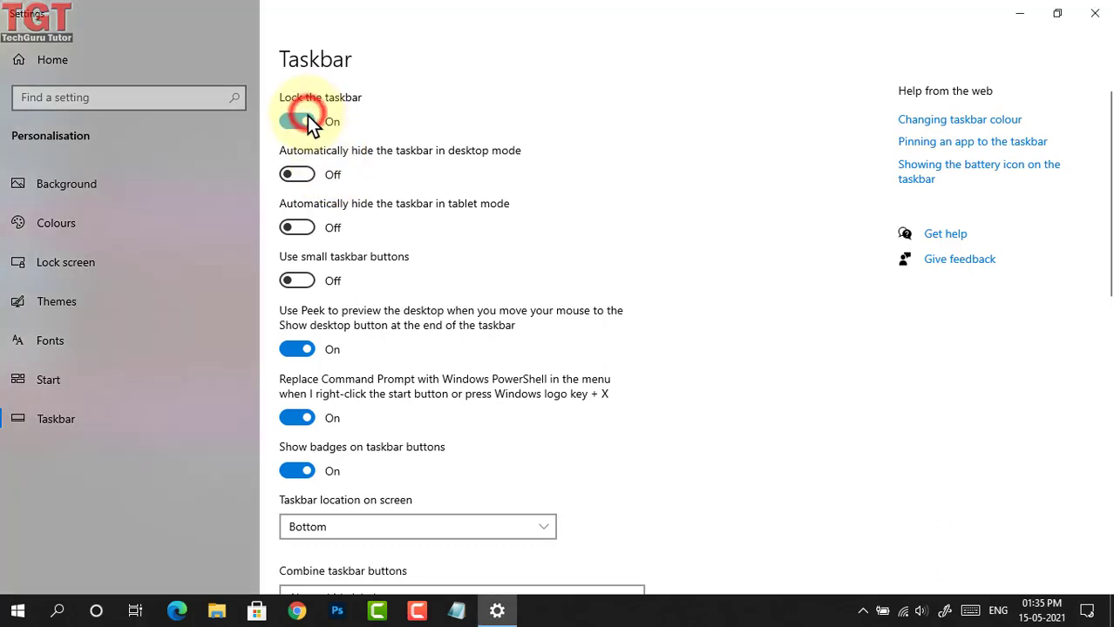
left_click(706, 614)
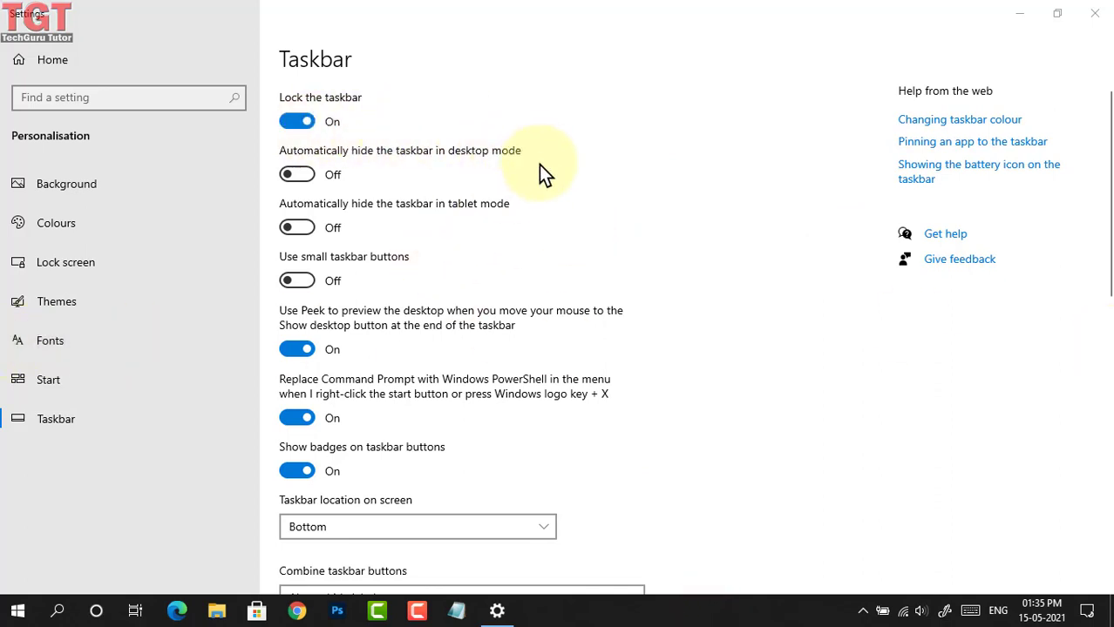
left_click(330, 126)
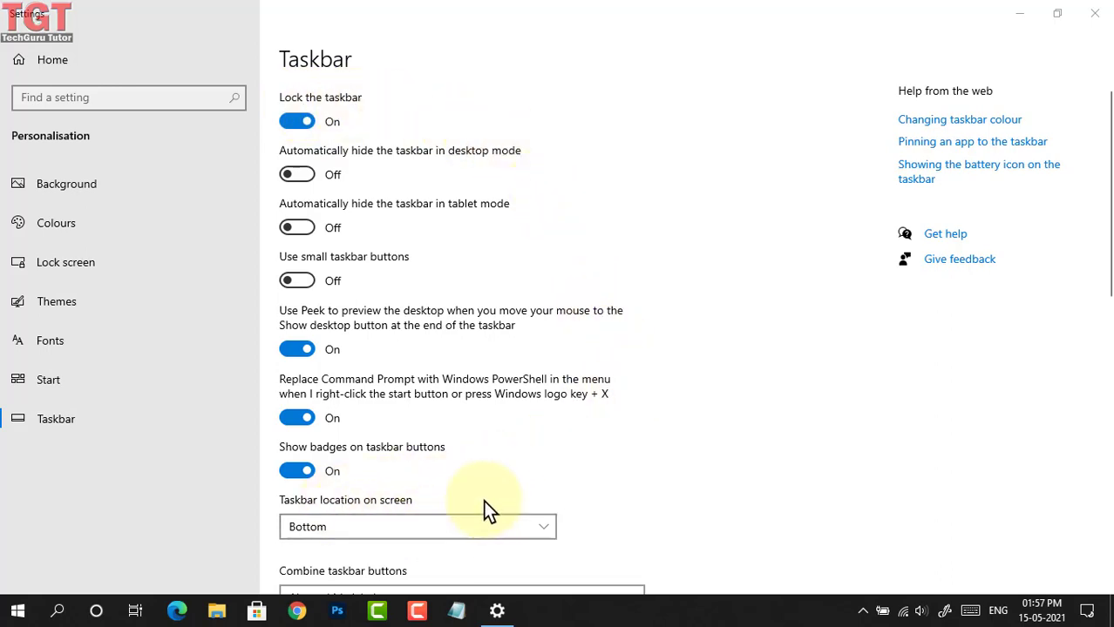
Change the taskbar location on screen to Left, Top and Right in turn, and set it back to Bottom
scroll(488, 504, "down", 3)
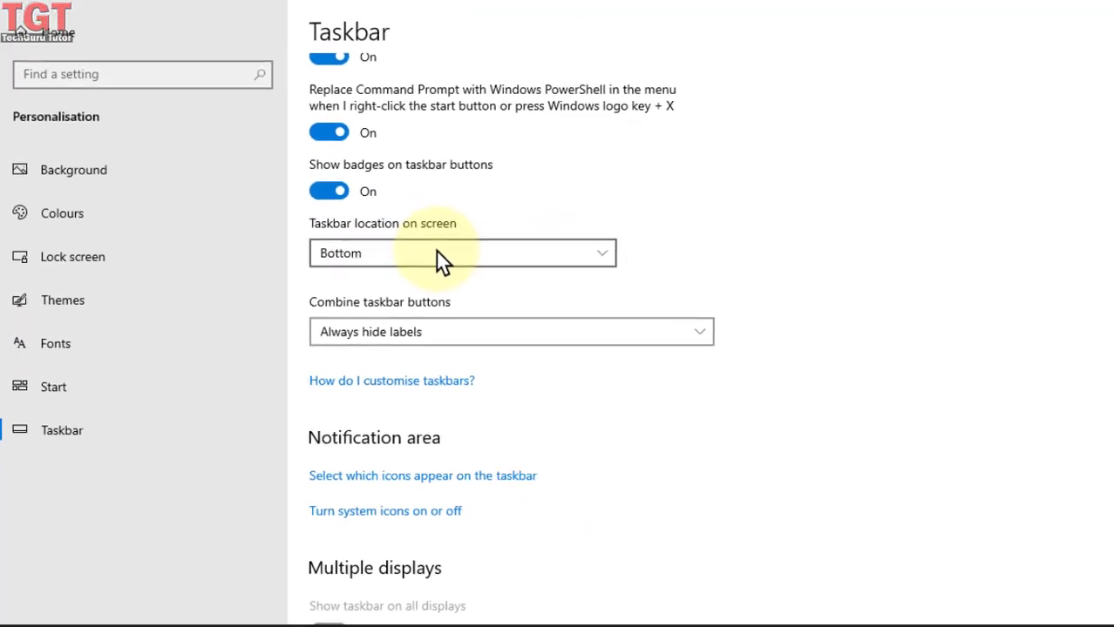
left_click(436, 256)
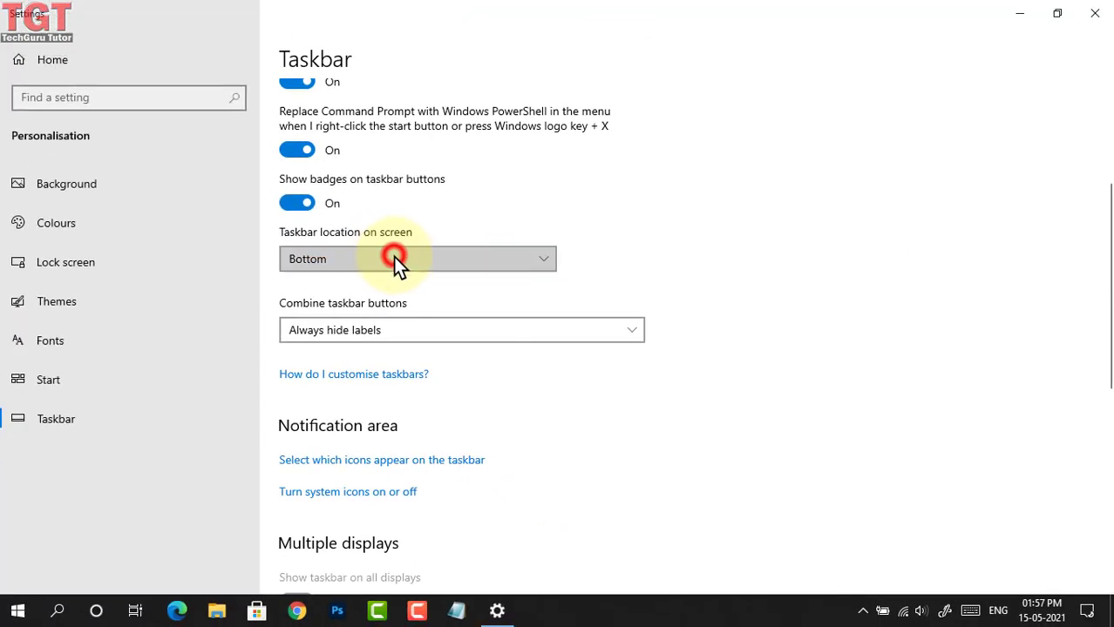
left_click(413, 169)
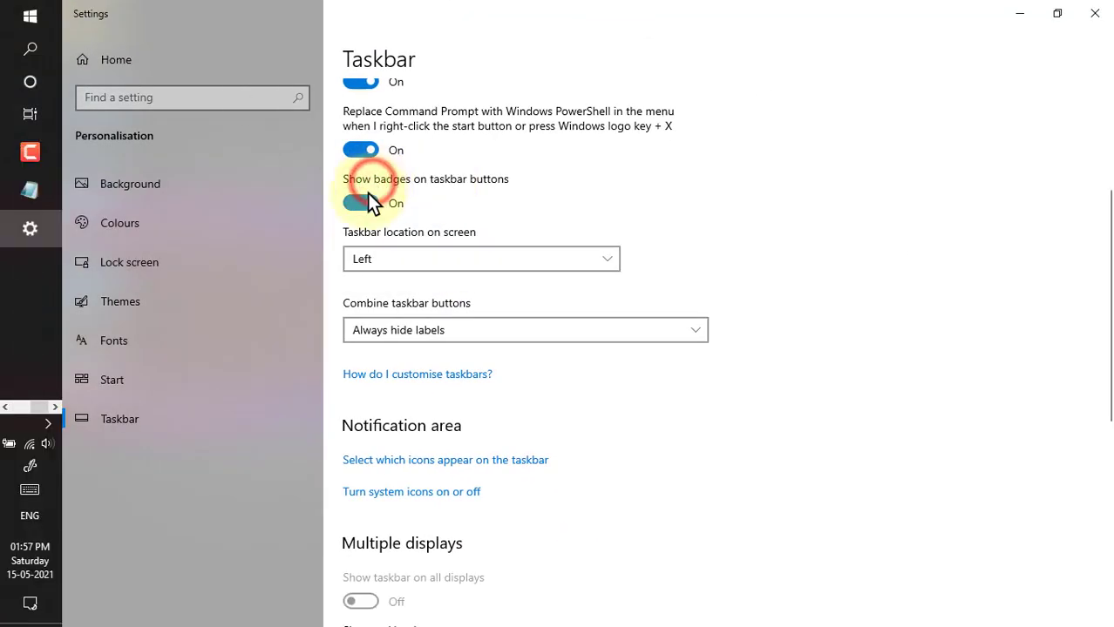
left_click(438, 266)
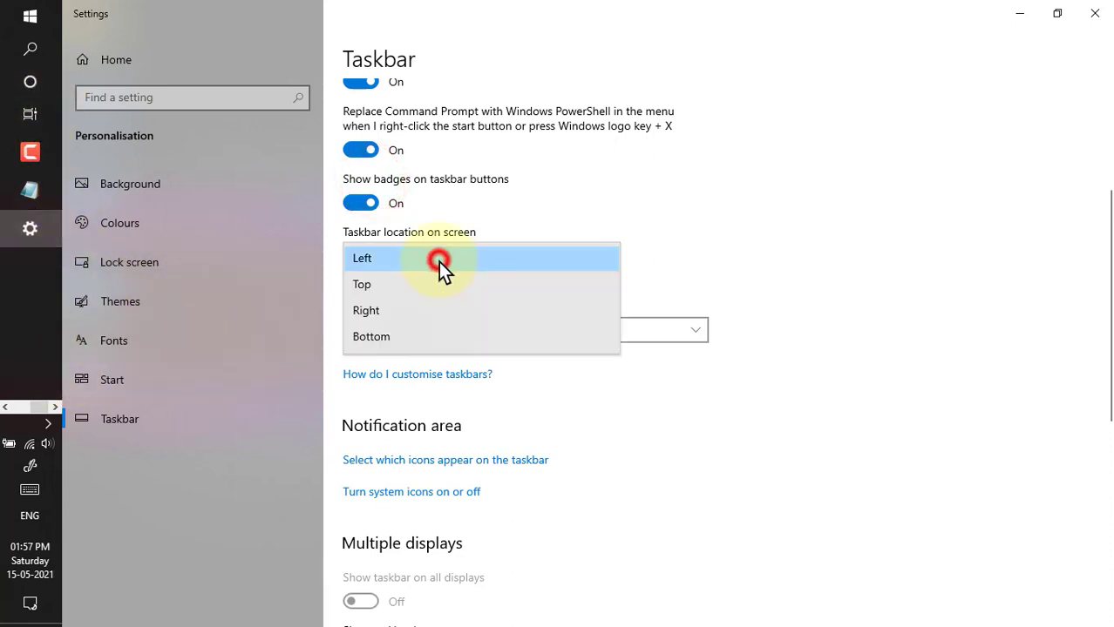
left_click(443, 295)
left_click(442, 291)
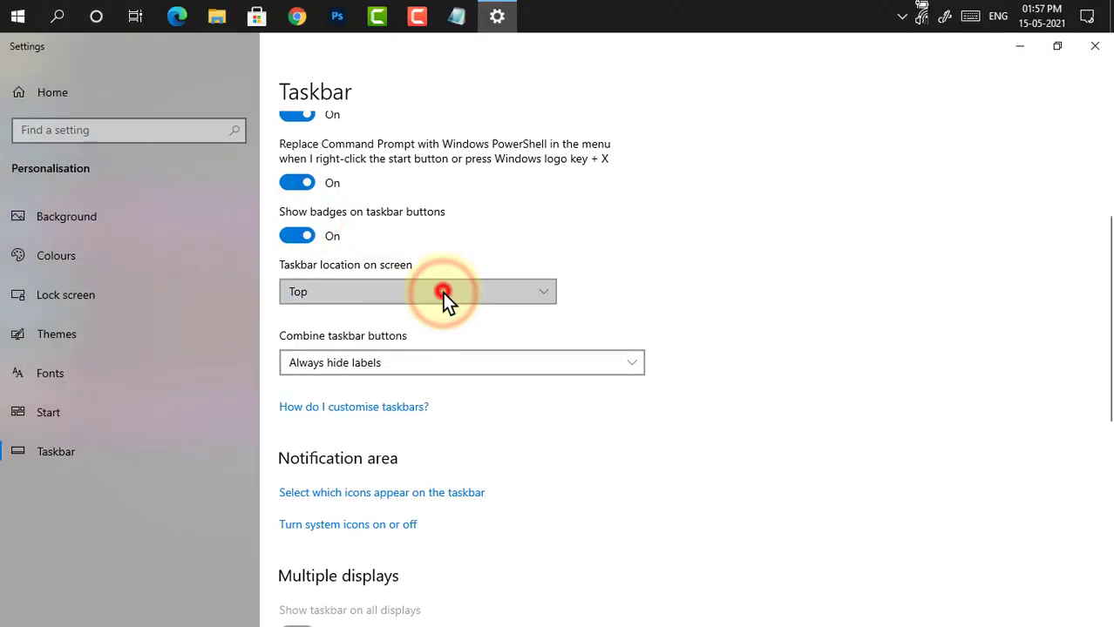
left_click(449, 326)
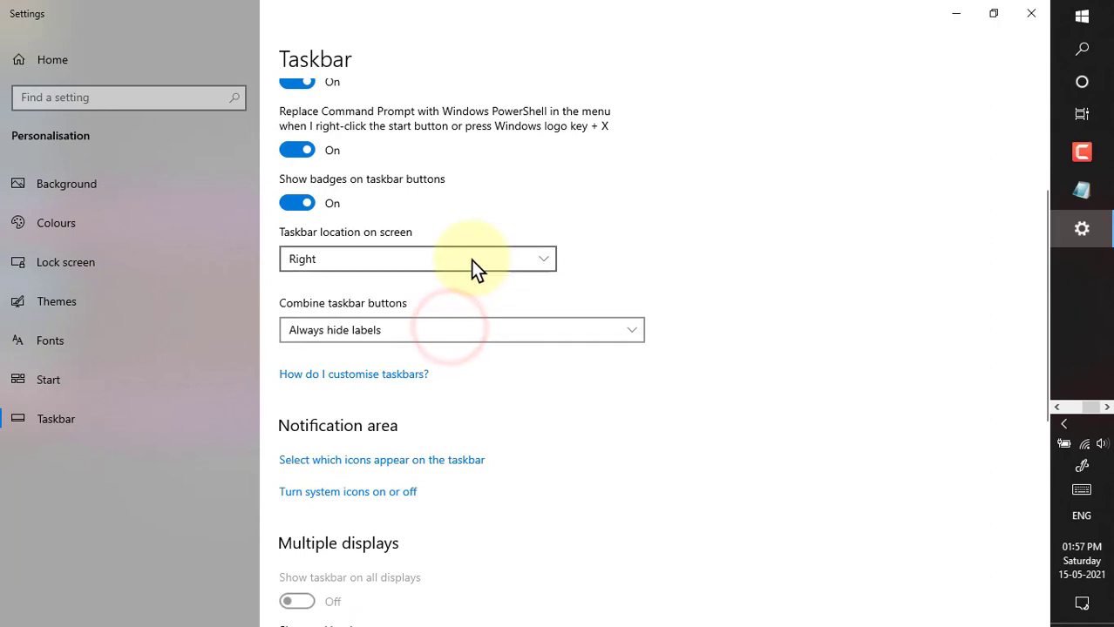
left_click(467, 260)
left_click(402, 291)
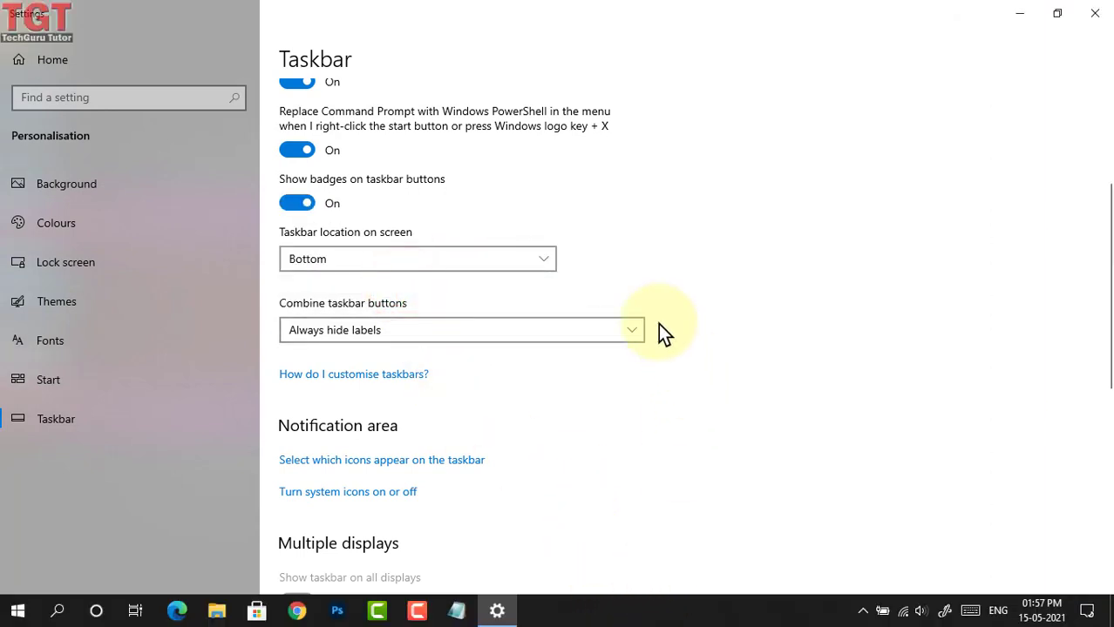
Try out automatically hiding the taskbar in desktop mode, revealing the hidden taskbar, and turn the option back off
scroll(682, 272, "up", 5)
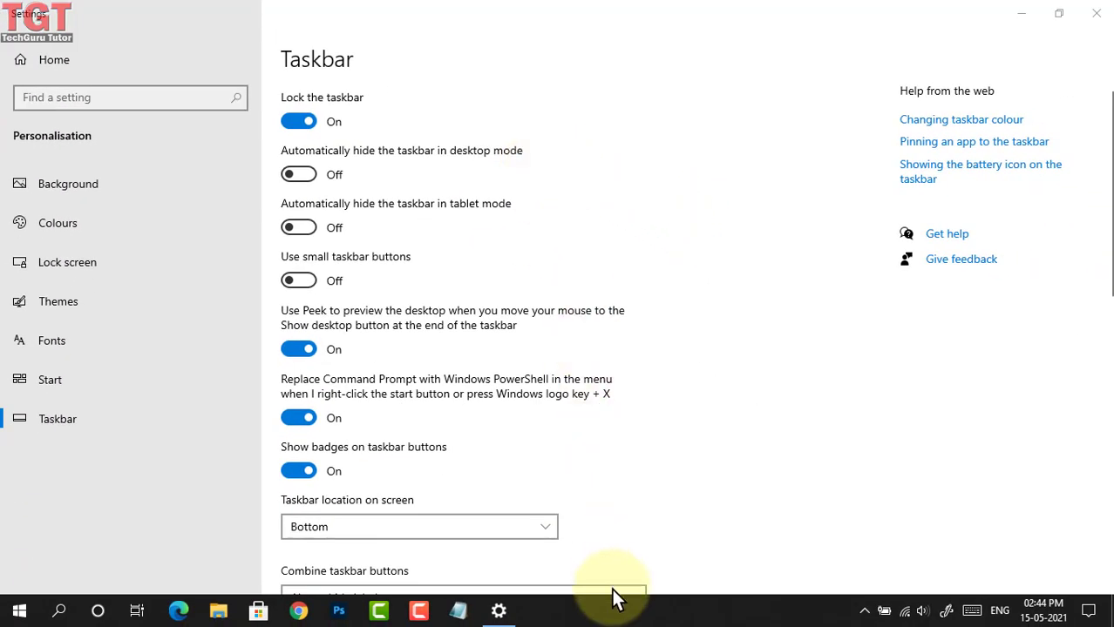
left_click(304, 178)
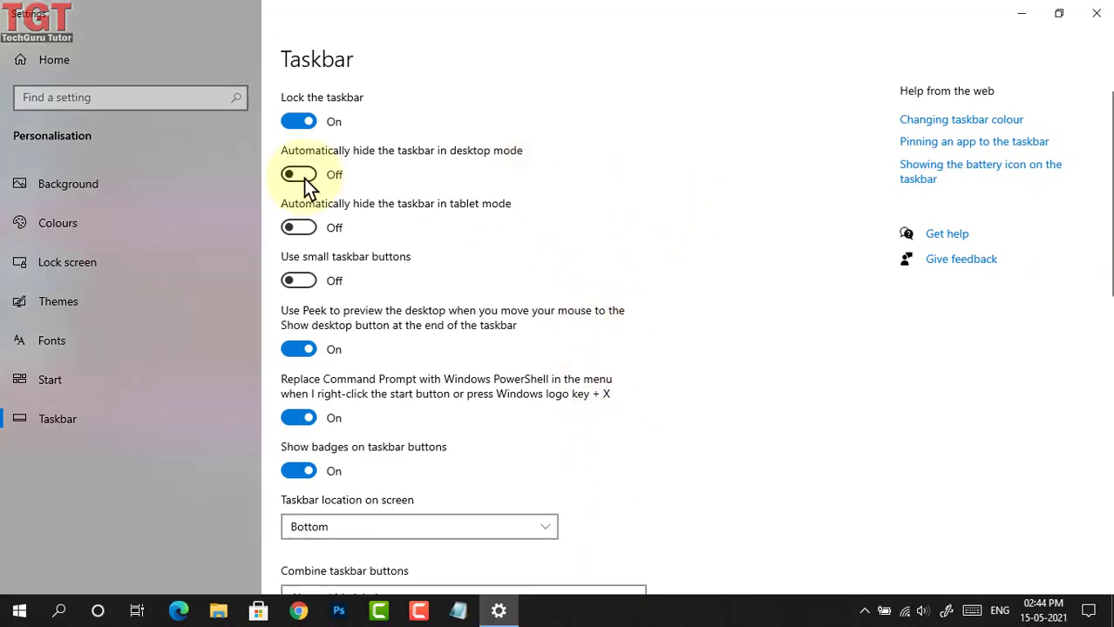
left_click(304, 178)
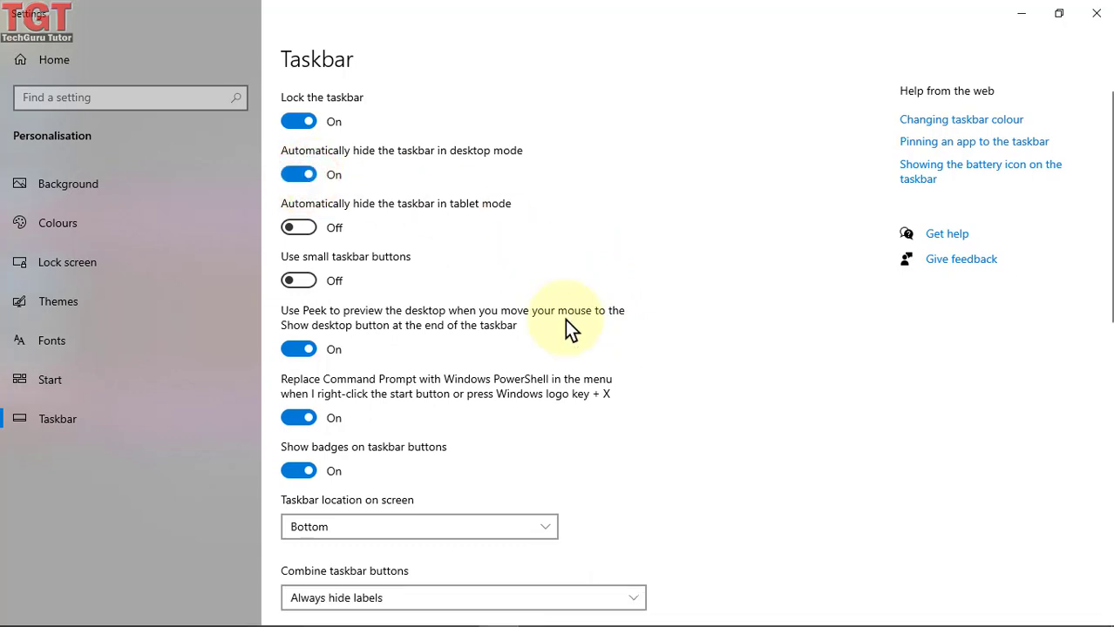
mouse_move(662, 626)
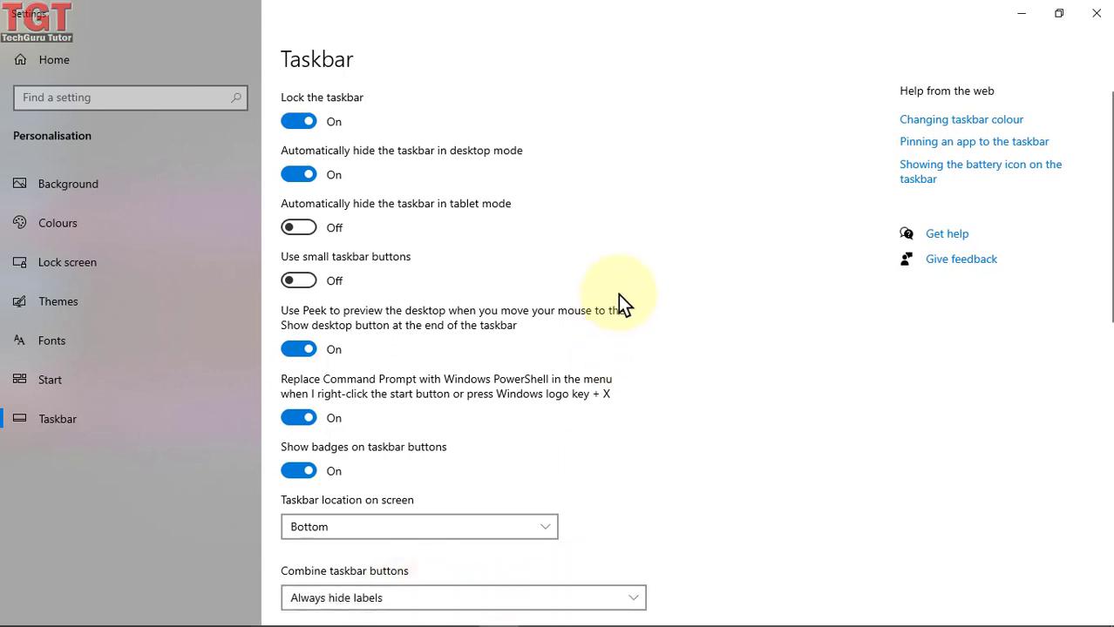
mouse_move(619, 623)
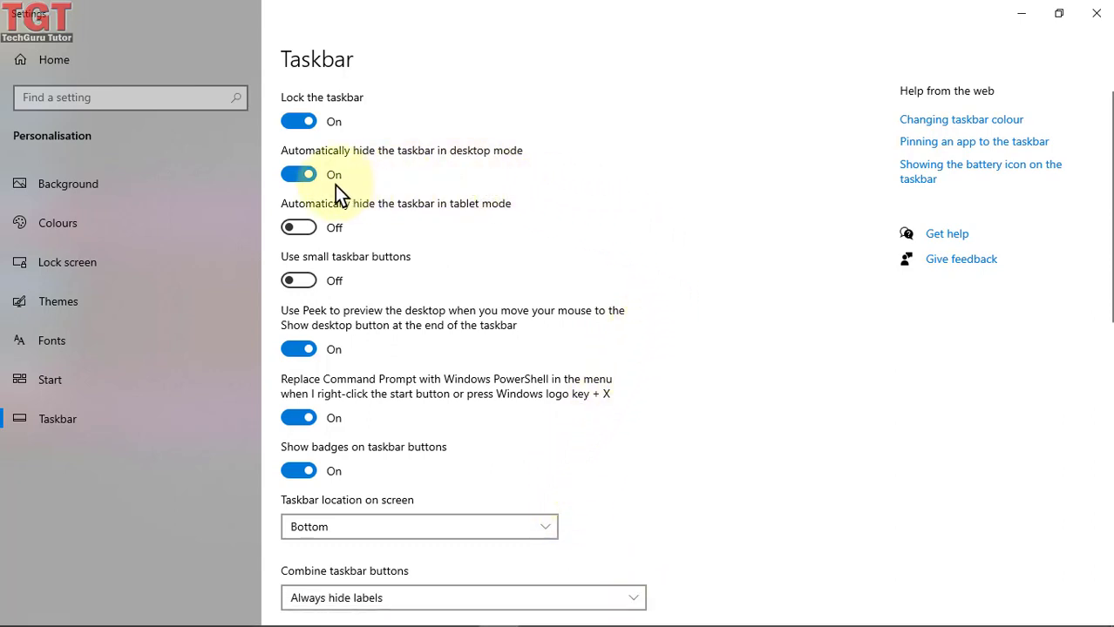
left_click(305, 185)
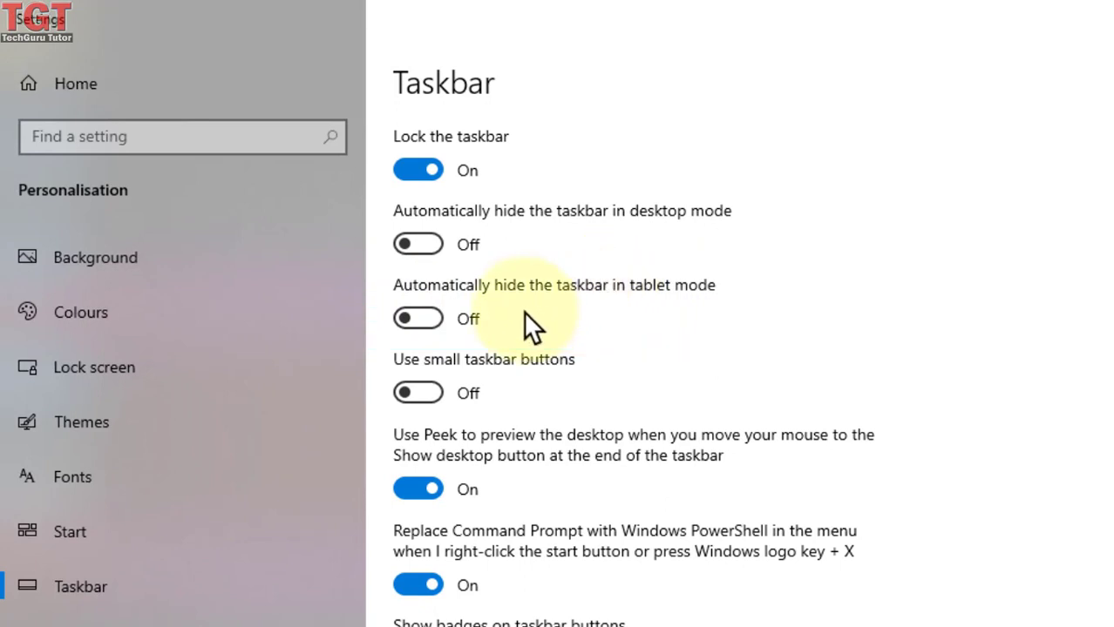
Turn on Tablet mode in the additional tablet settings of the System category
left_click(126, 101)
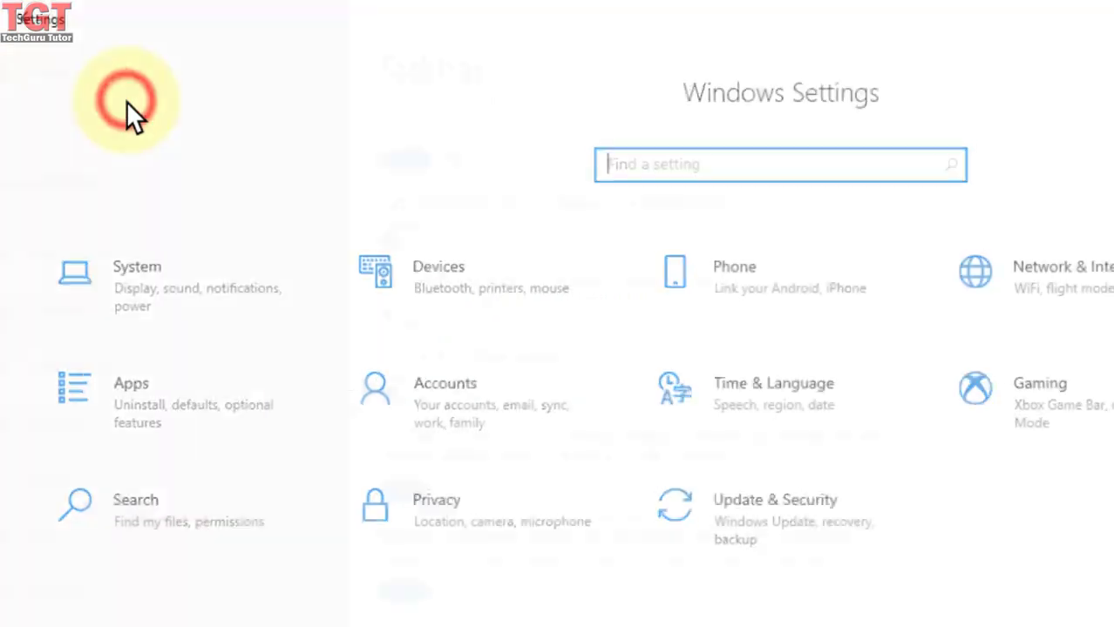
left_click(171, 267)
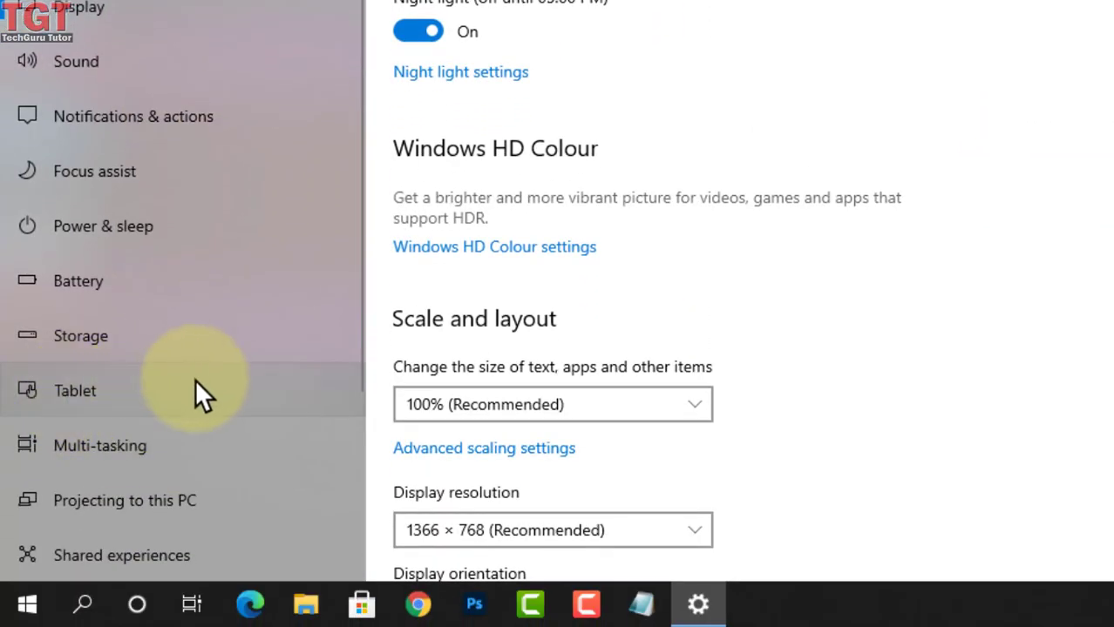
left_click(195, 383)
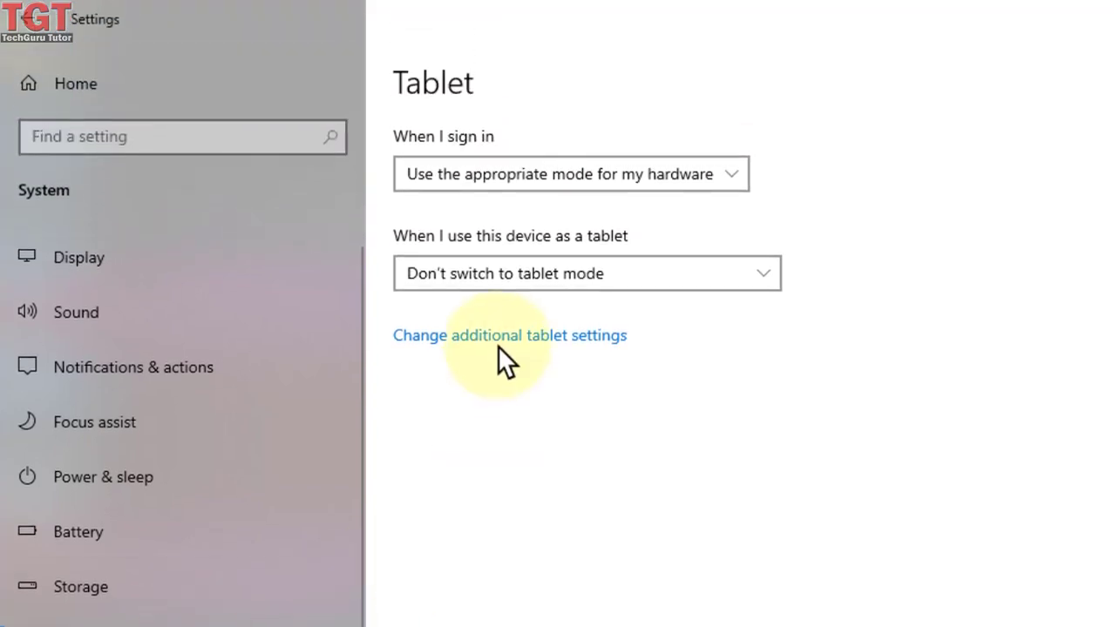
left_click(614, 336)
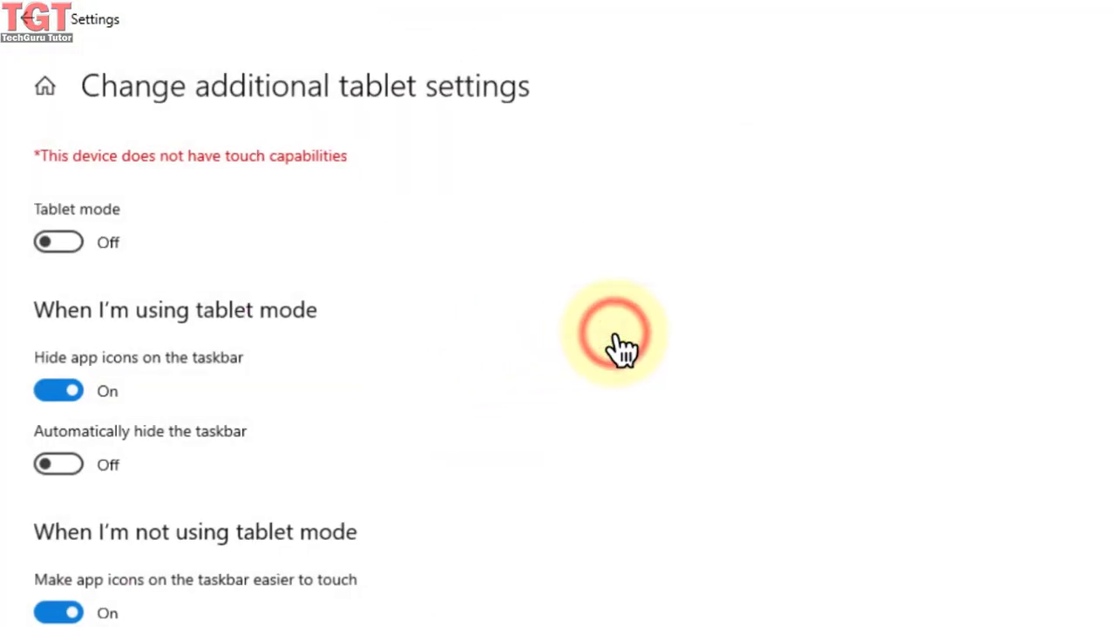
left_click(48, 243)
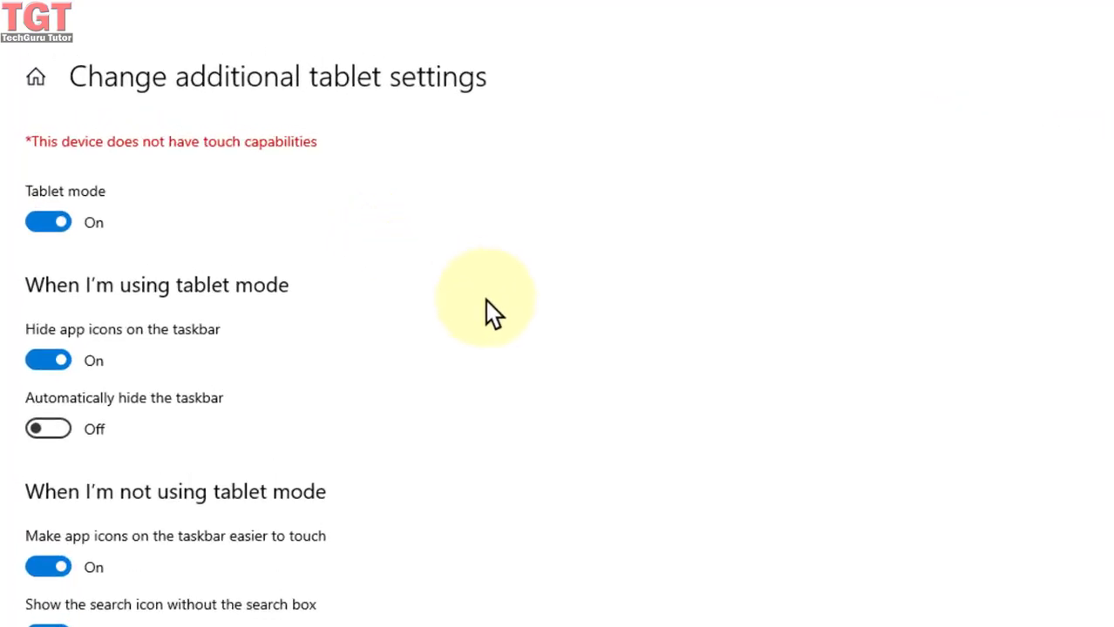
Return to the Personalisation taskbar settings and turn on automatically hiding the taskbar in tablet mode
left_click(42, 83)
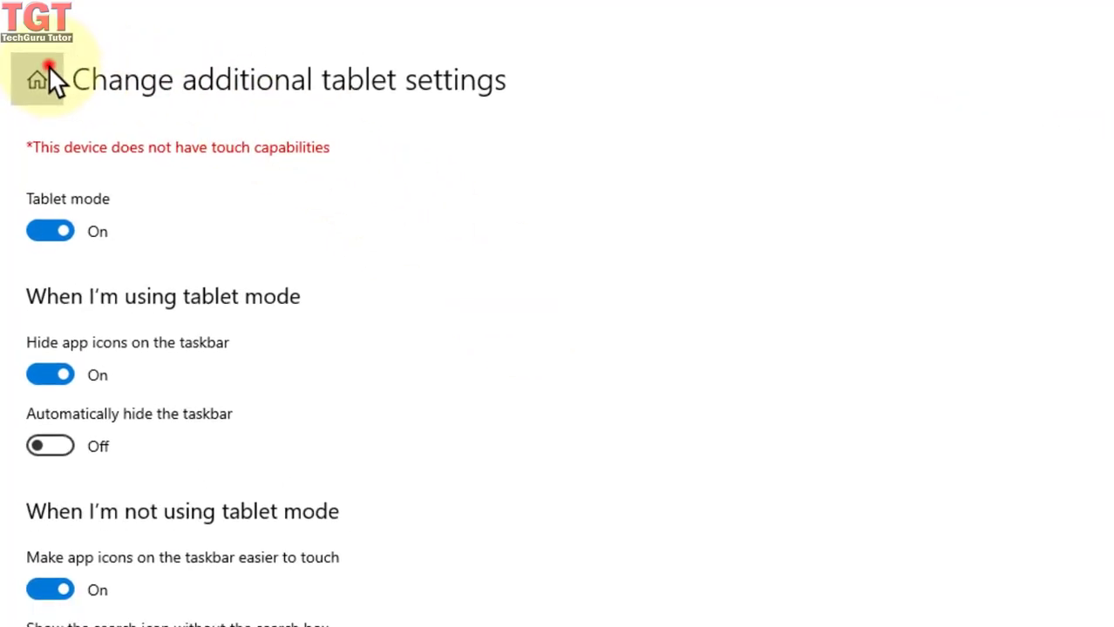
left_click(957, 192)
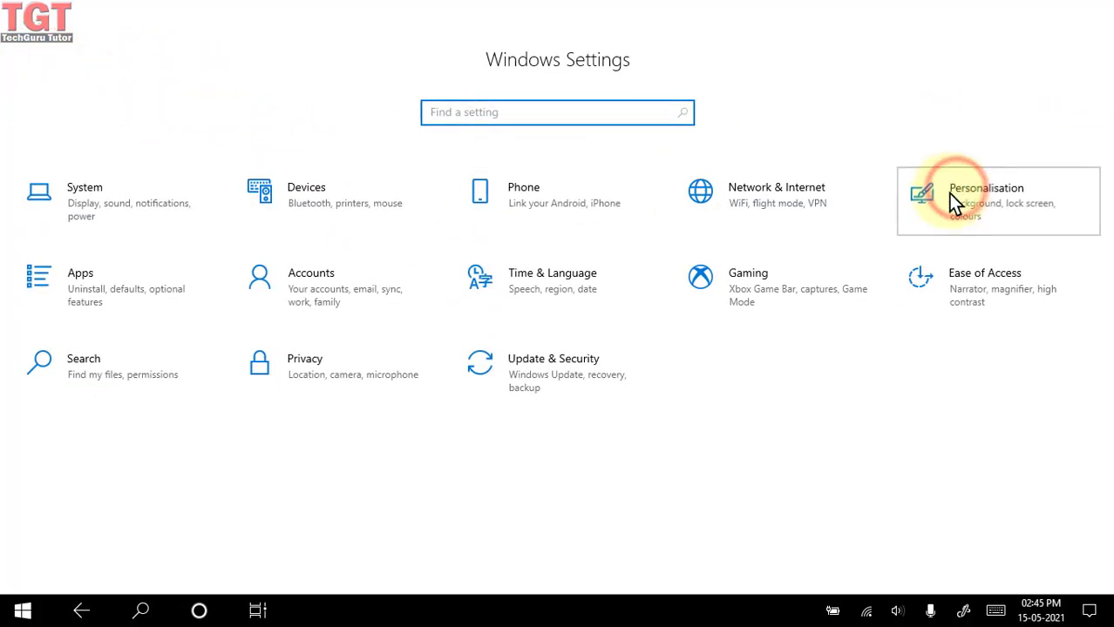
left_click(143, 419)
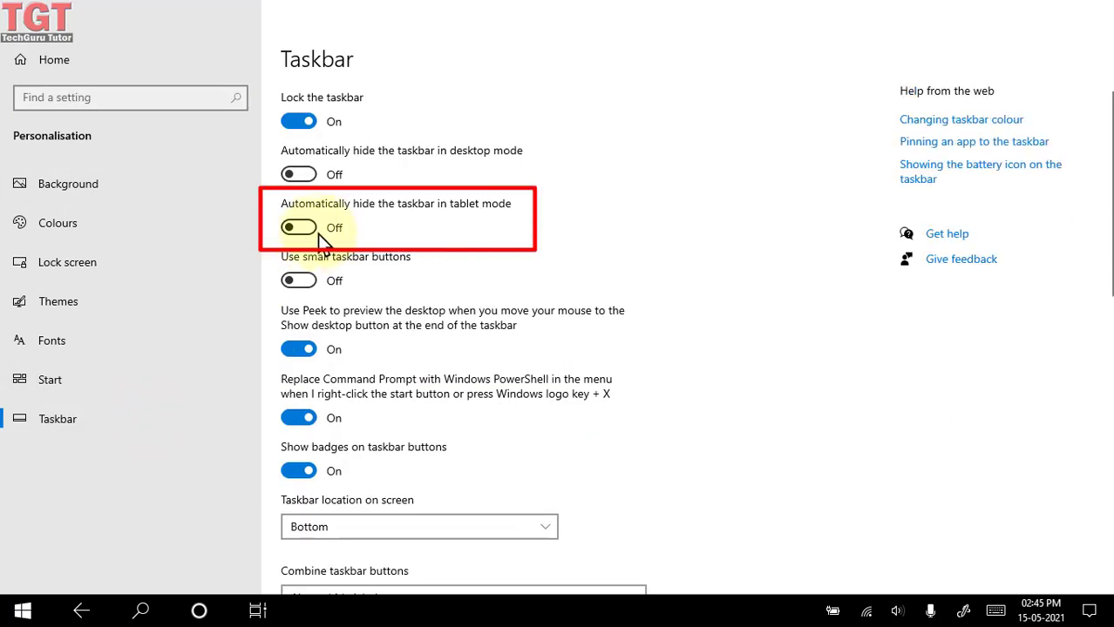
left_click(299, 234)
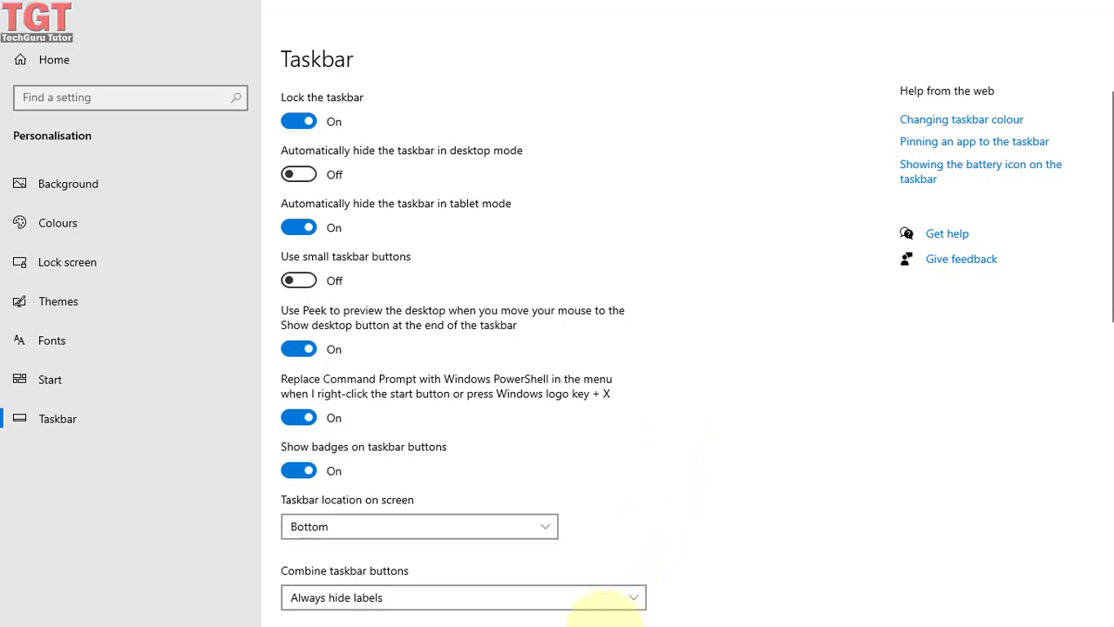
mouse_move(589, 620)
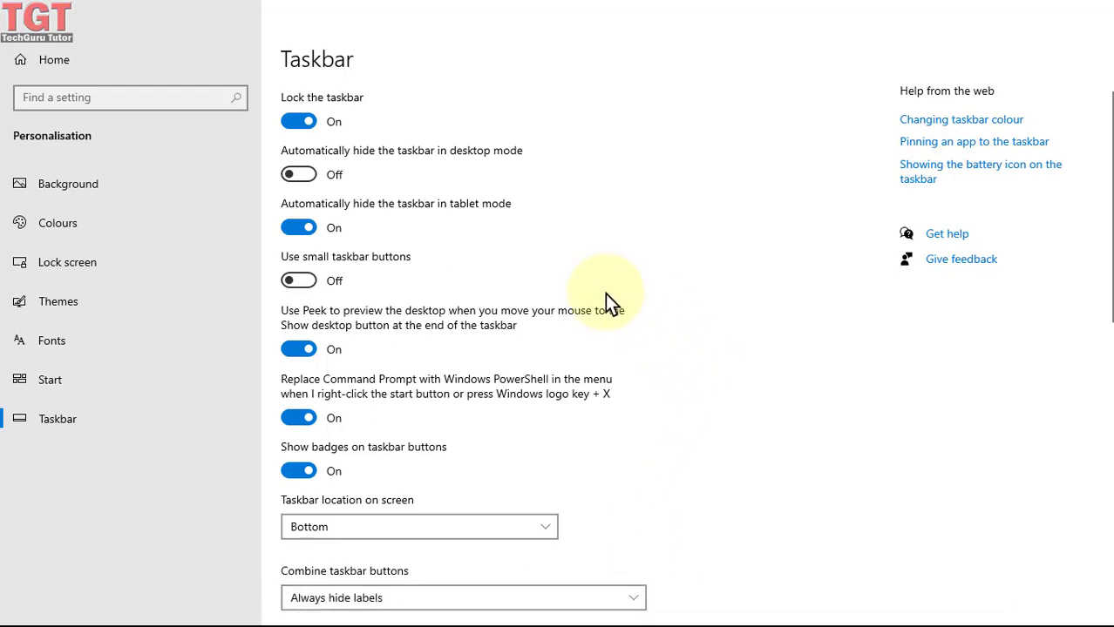
Turn off automatically hiding the taskbar in tablet mode and show app icons on the tablet-mode taskbar
left_click(301, 228)
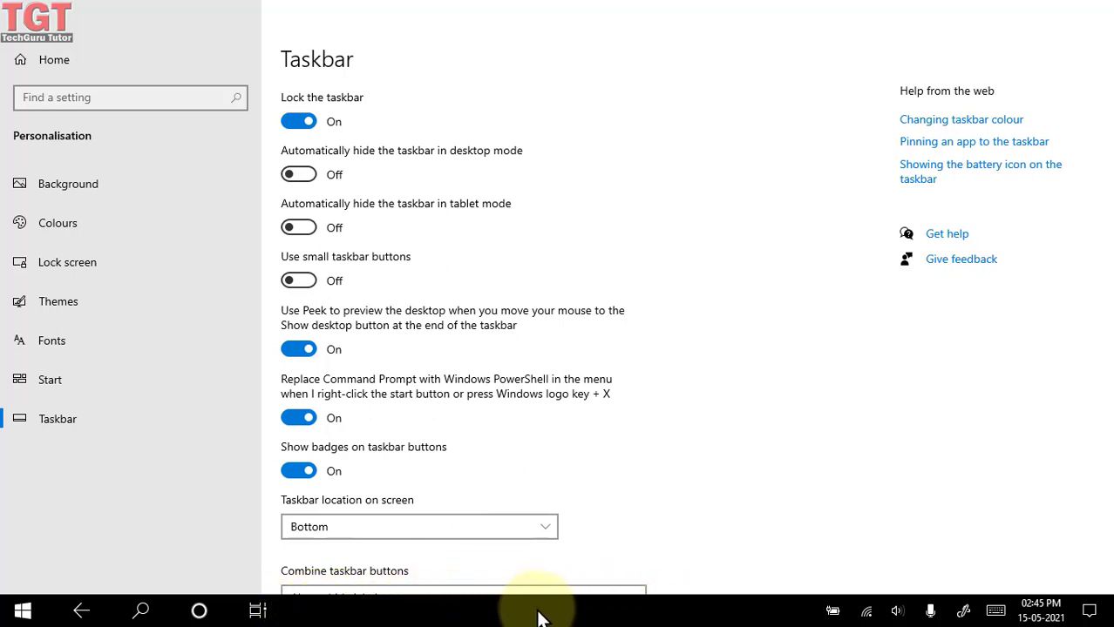
right_click(730, 612)
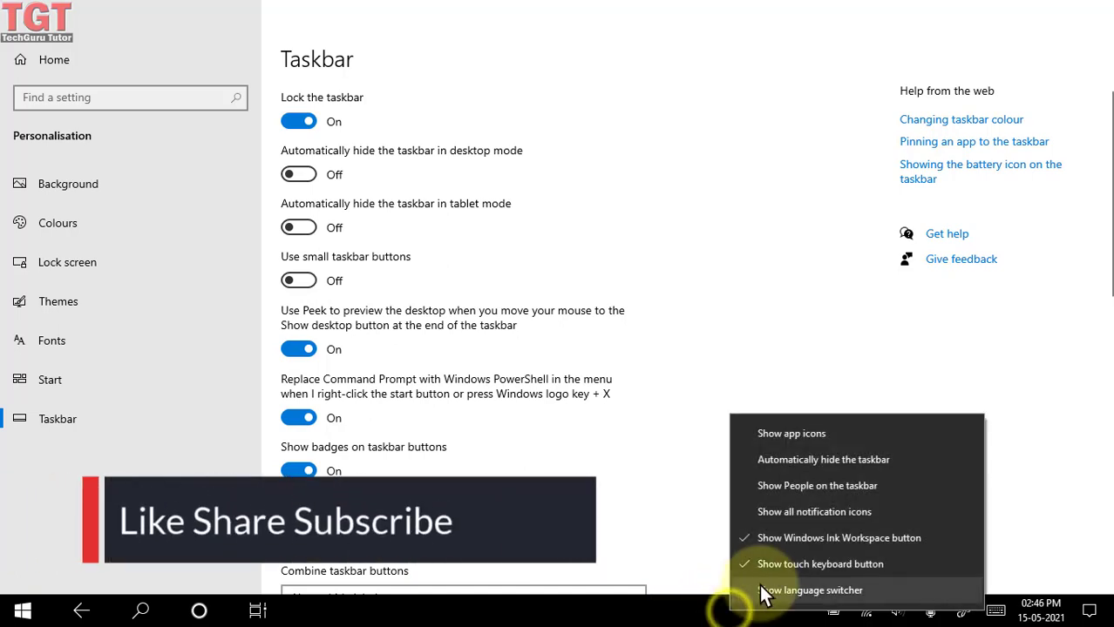
left_click(797, 436)
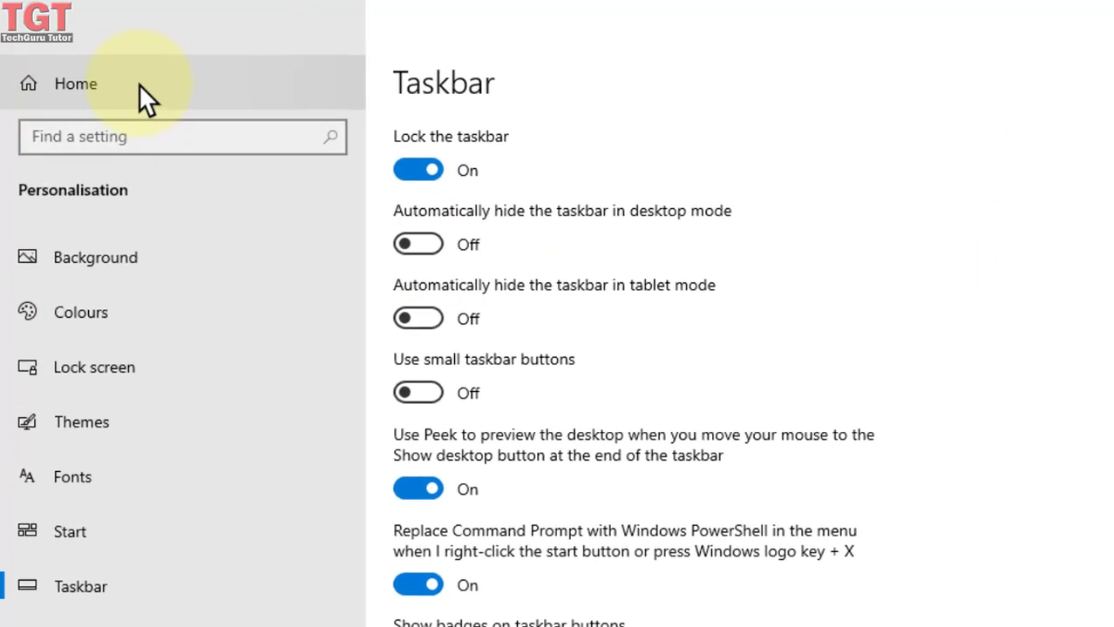
Turn off Tablet mode in the additional tablet settings of the System category
left_click(139, 83)
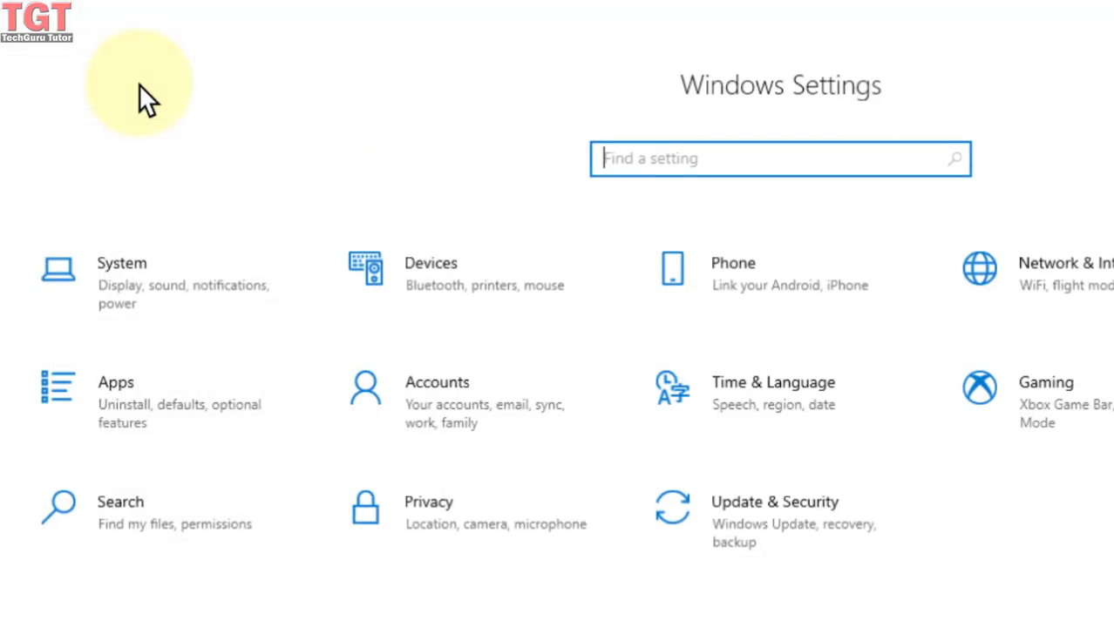
left_click(150, 293)
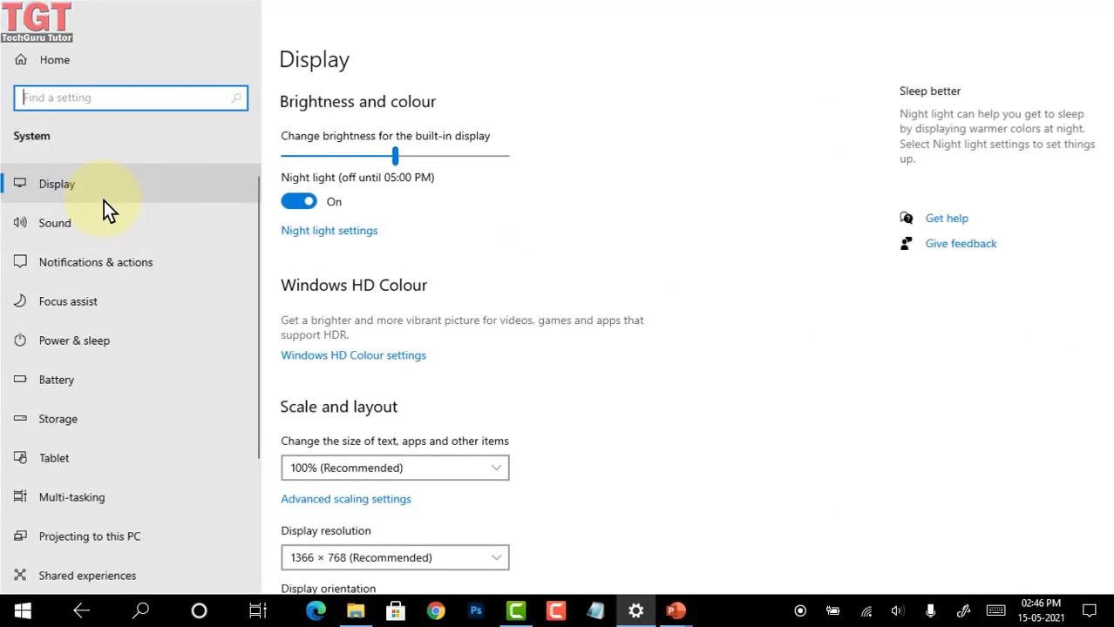
left_click(103, 459)
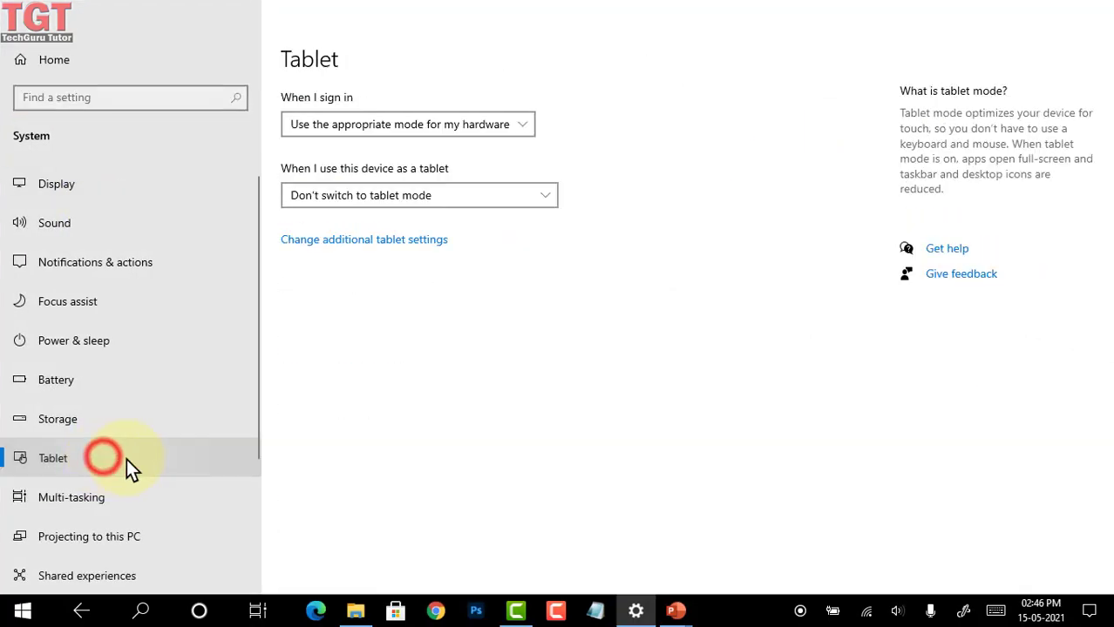
left_click(373, 244)
left_click(51, 172)
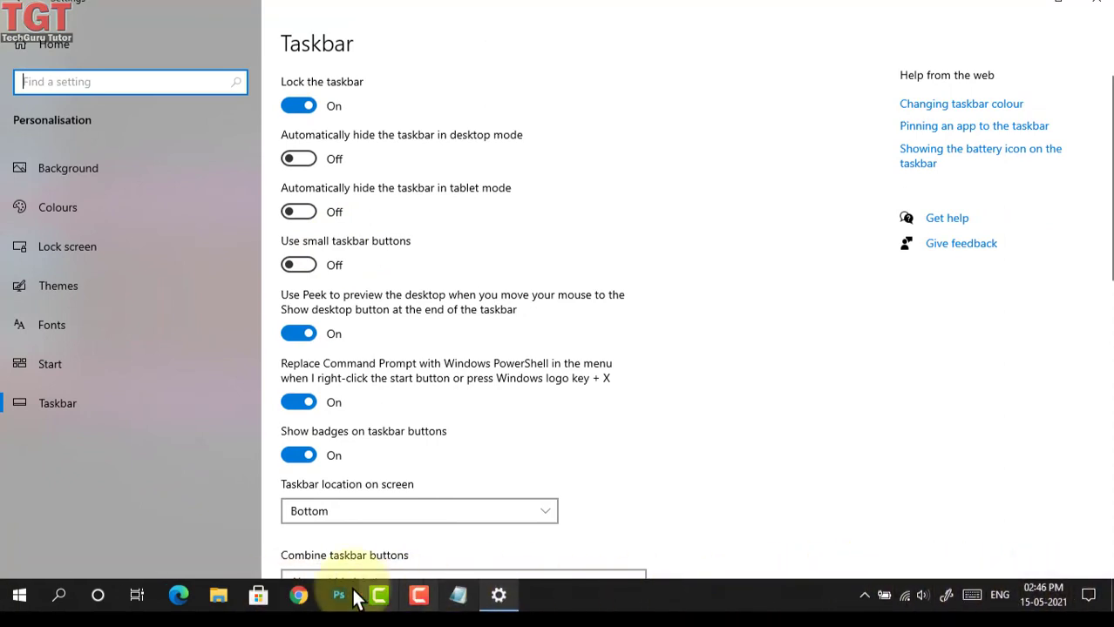
Try out small taskbar buttons by switching the option on and back off twice
left_click(294, 278)
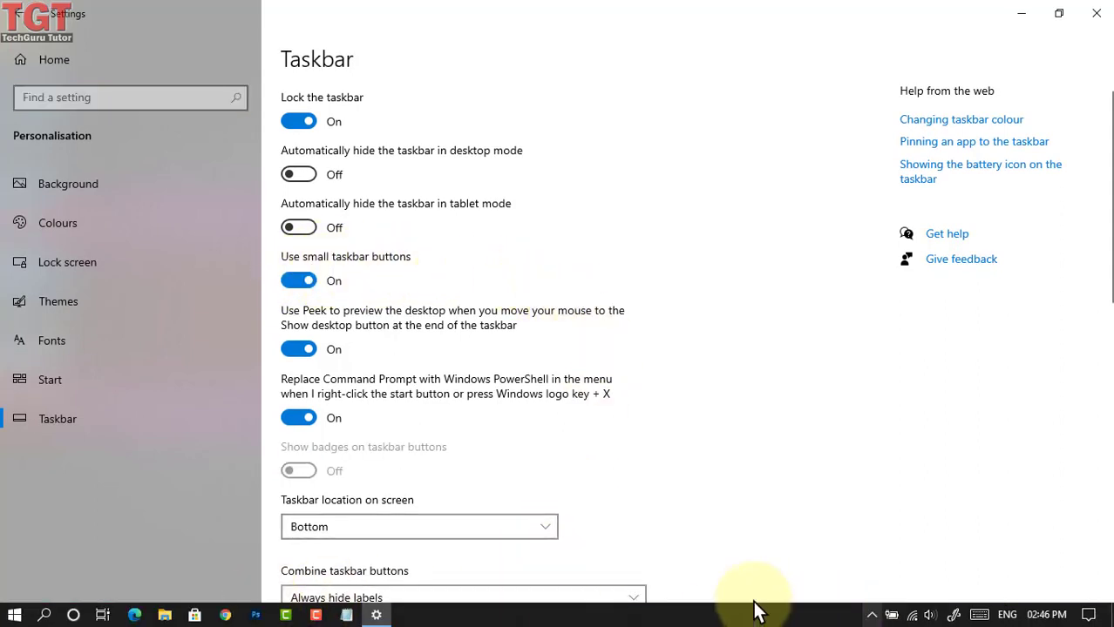
left_click(296, 287)
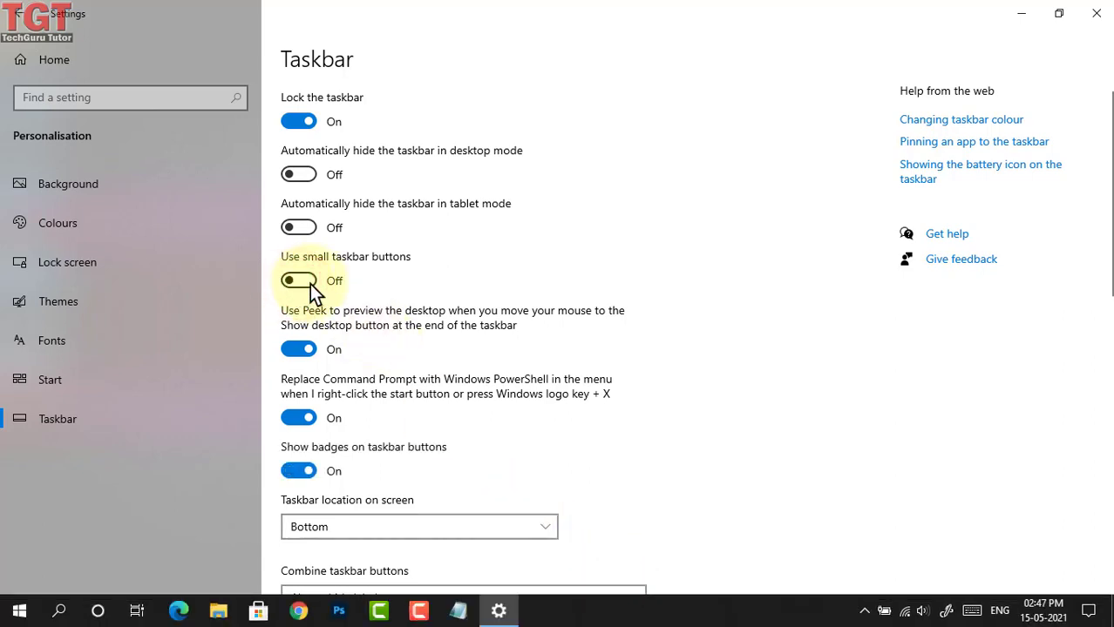
left_click(310, 283)
left_click(312, 283)
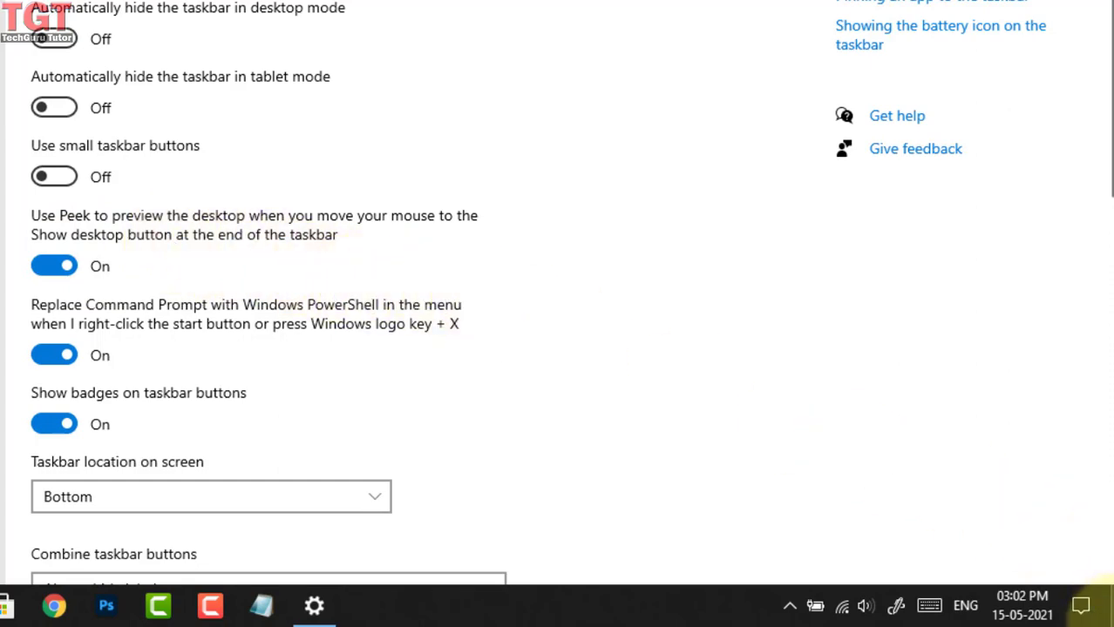
Try out the Peek desktop preview, switching its option off and back on, and show the desktop and restore the windows
mouse_move(1105, 586)
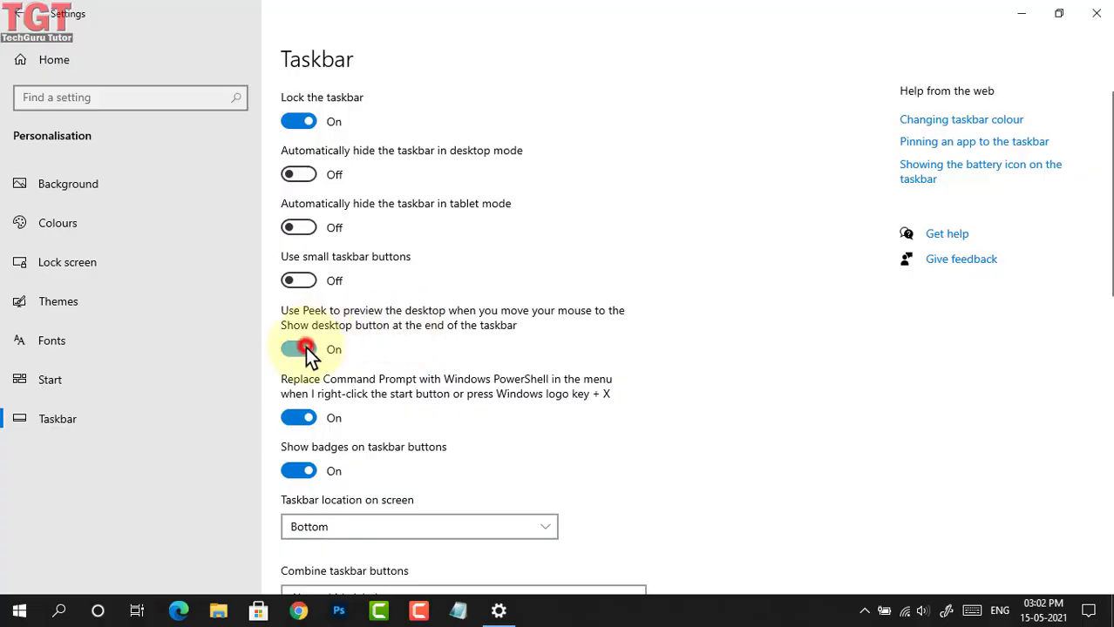
left_click(307, 351)
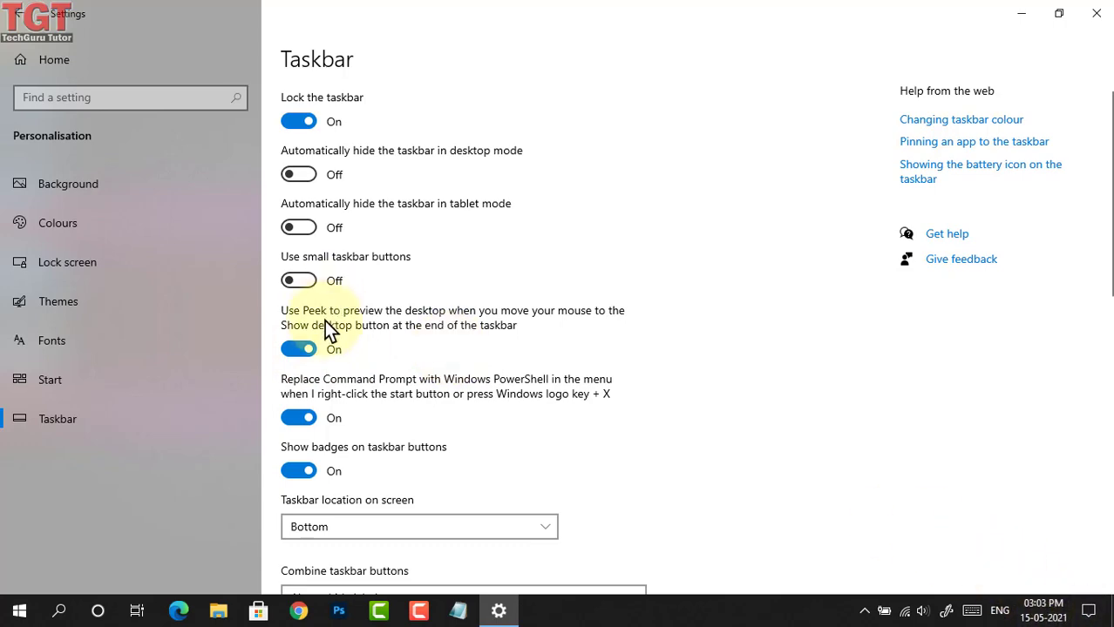
mouse_move(1102, 615)
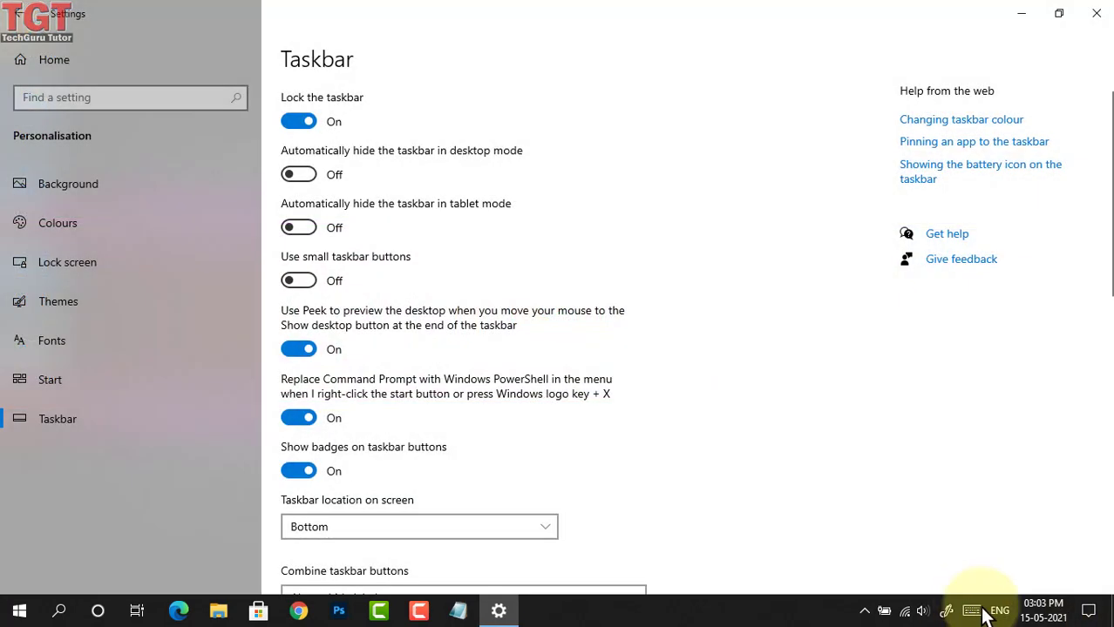
left_click(1105, 615)
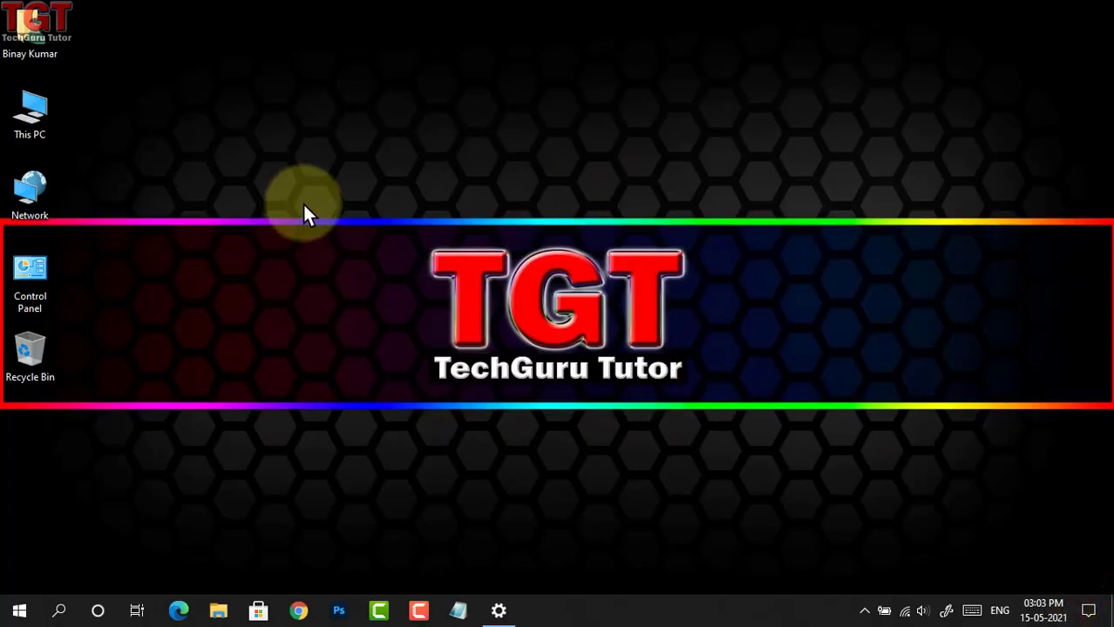
left_click(1105, 615)
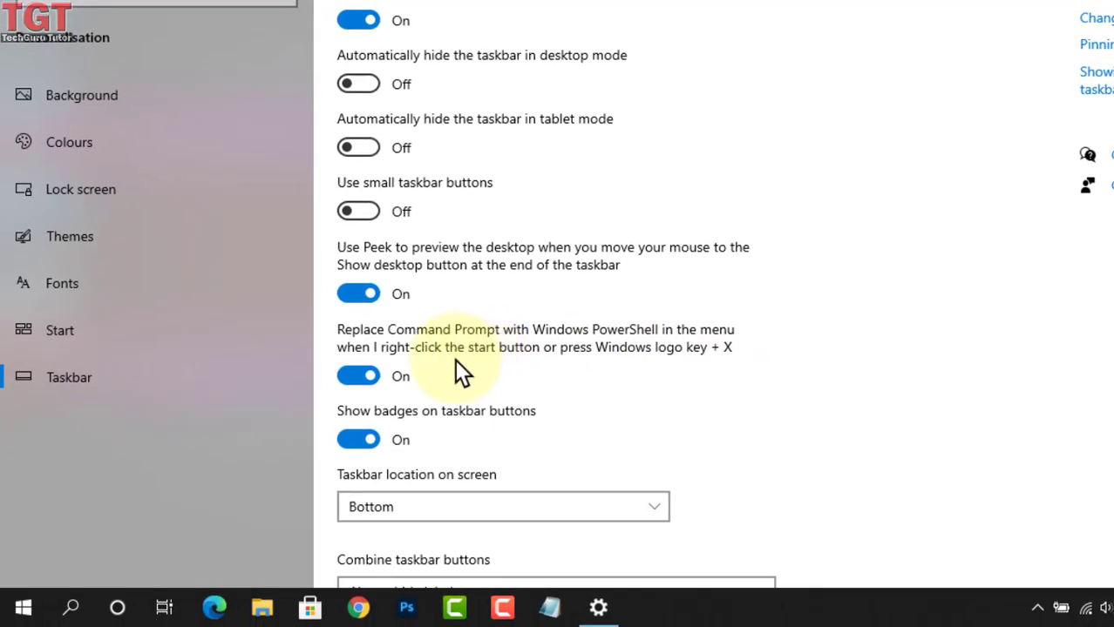
Turn off replacing Command Prompt with Windows PowerShell, check the Start button's context menu, and turn the option back on
right_click(22, 606)
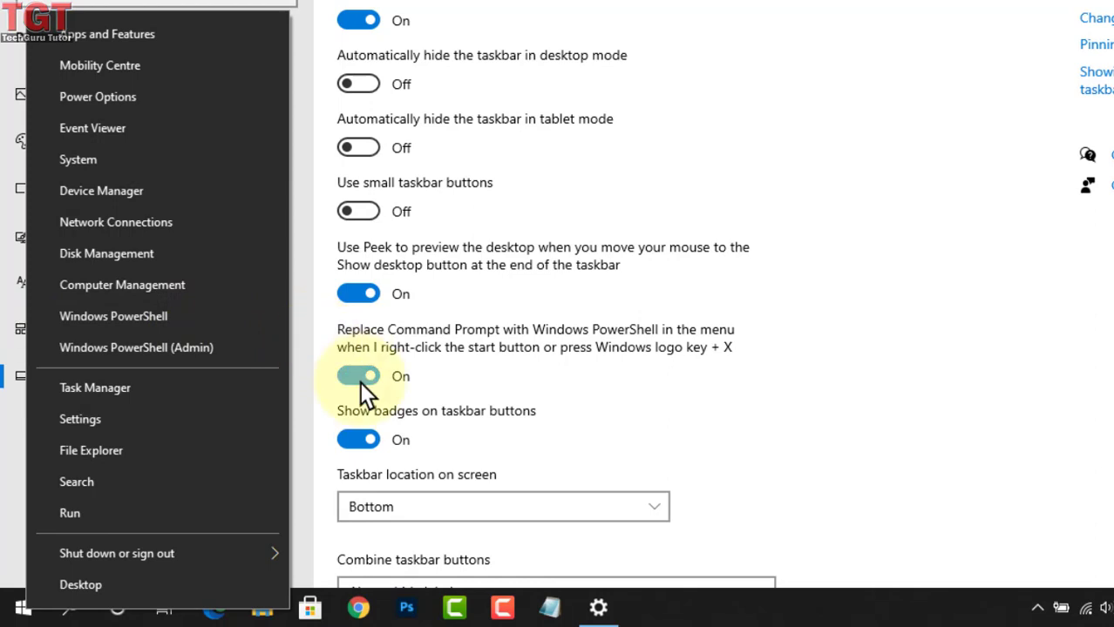
left_click(404, 373)
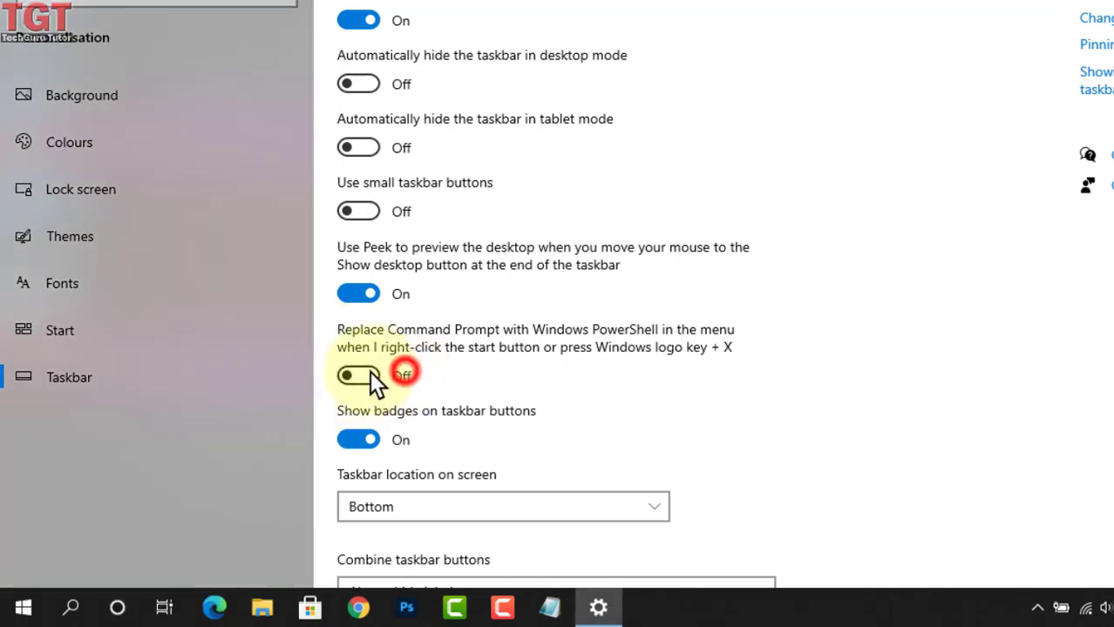
right_click(21, 605)
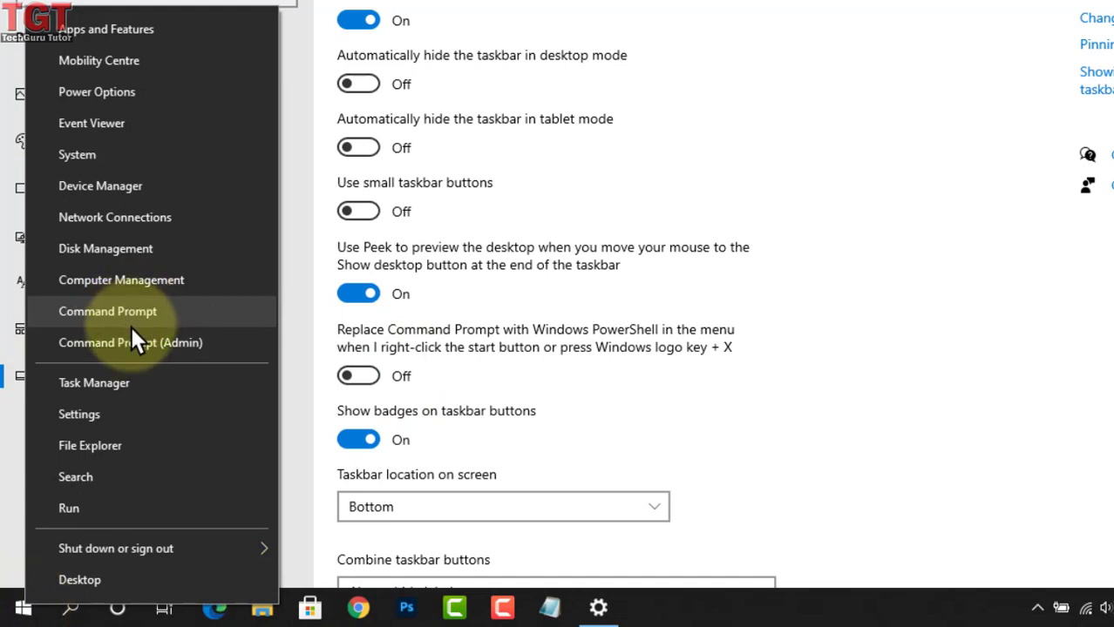
key("Escape")
left_click(362, 376)
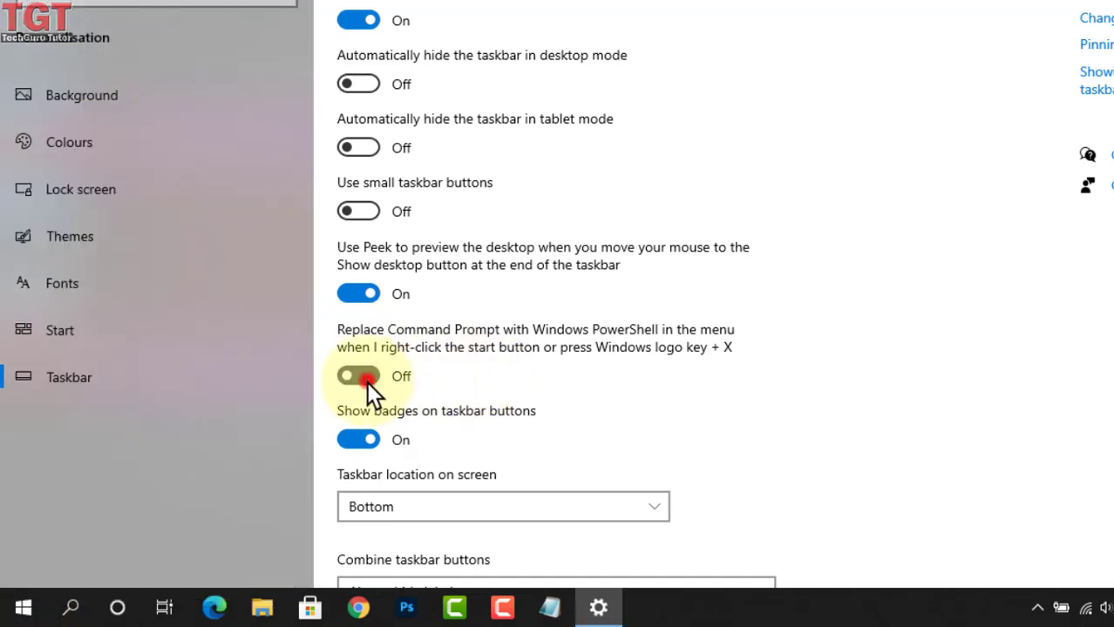
Check the PowerShell entries in the Start button's context menu and in its Windows logo key + X version
right_click(21, 607)
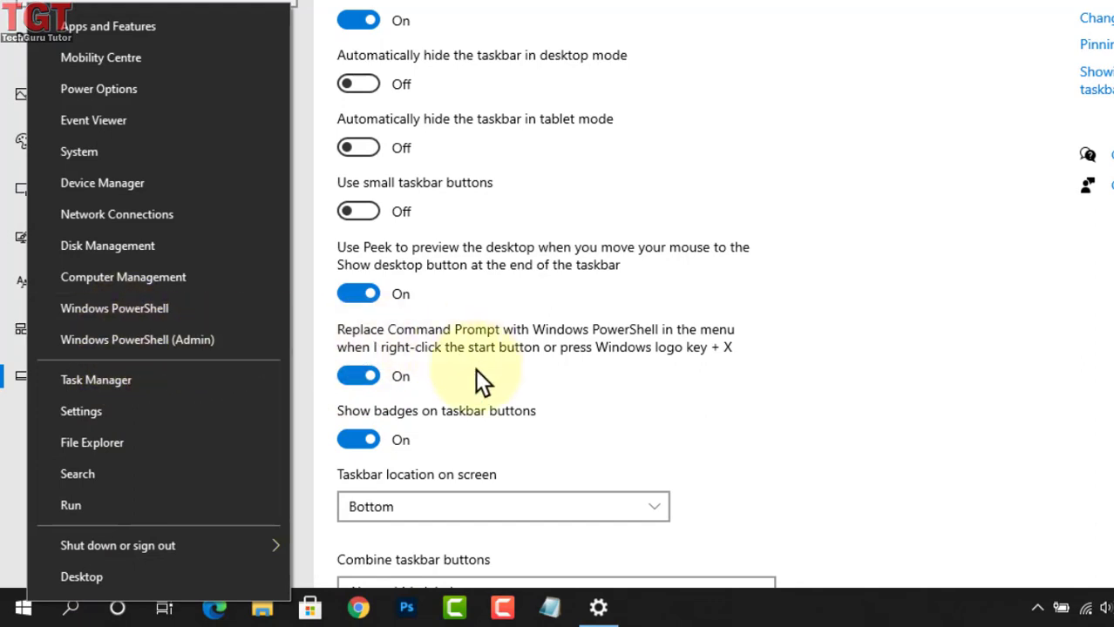
left_click(504, 389)
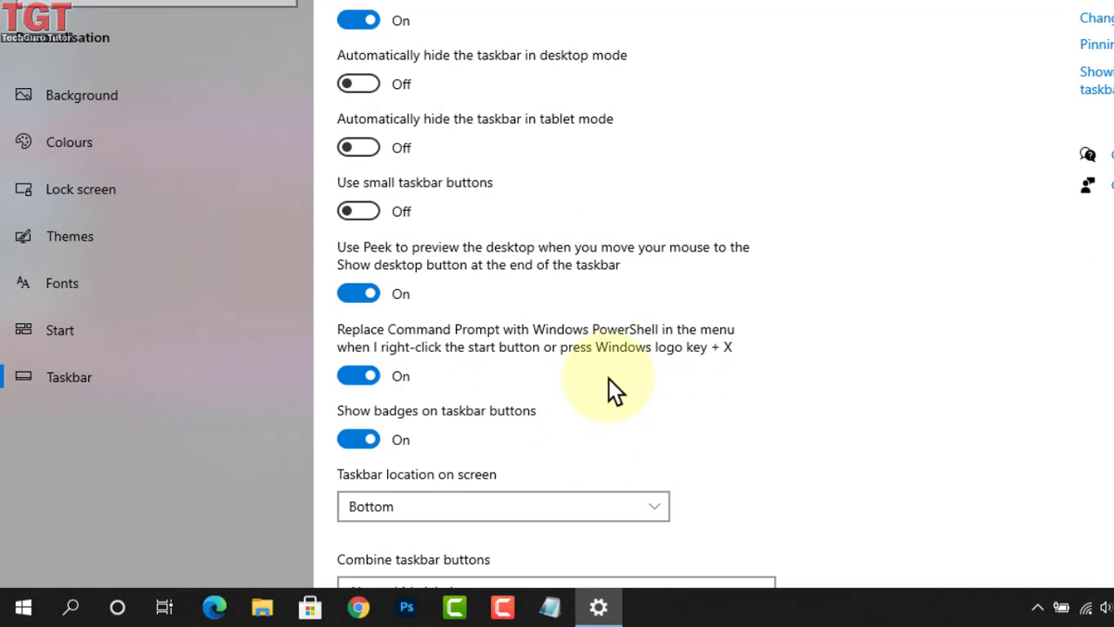
key("super+x")
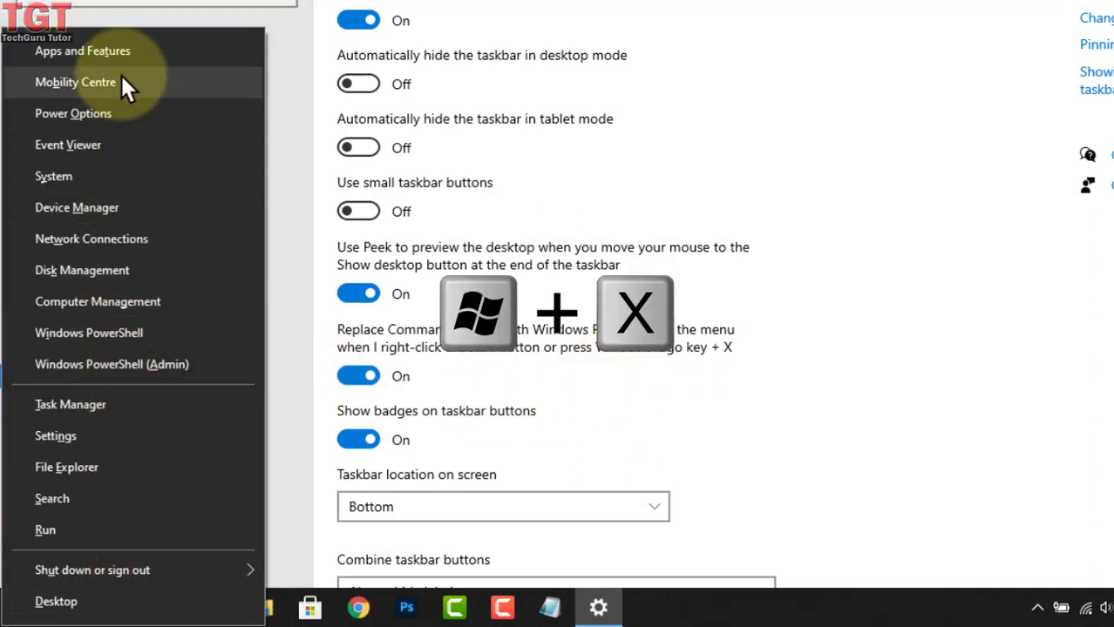
left_click(661, 272)
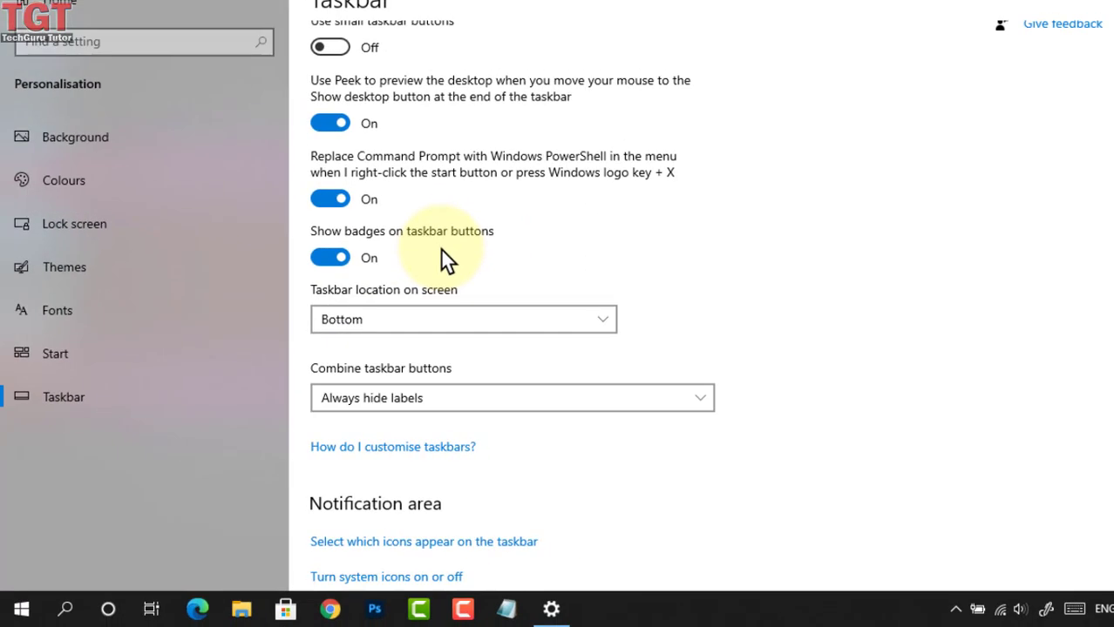
Search for the Mail app and pin it to the taskbar
key("super")
type("mai")
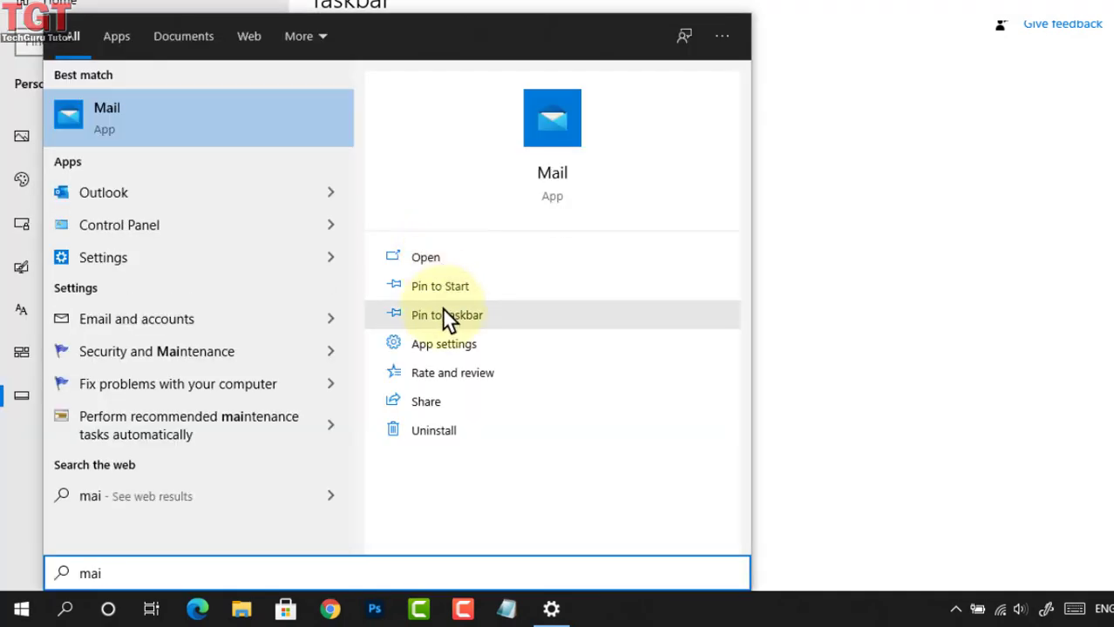
left_click(444, 312)
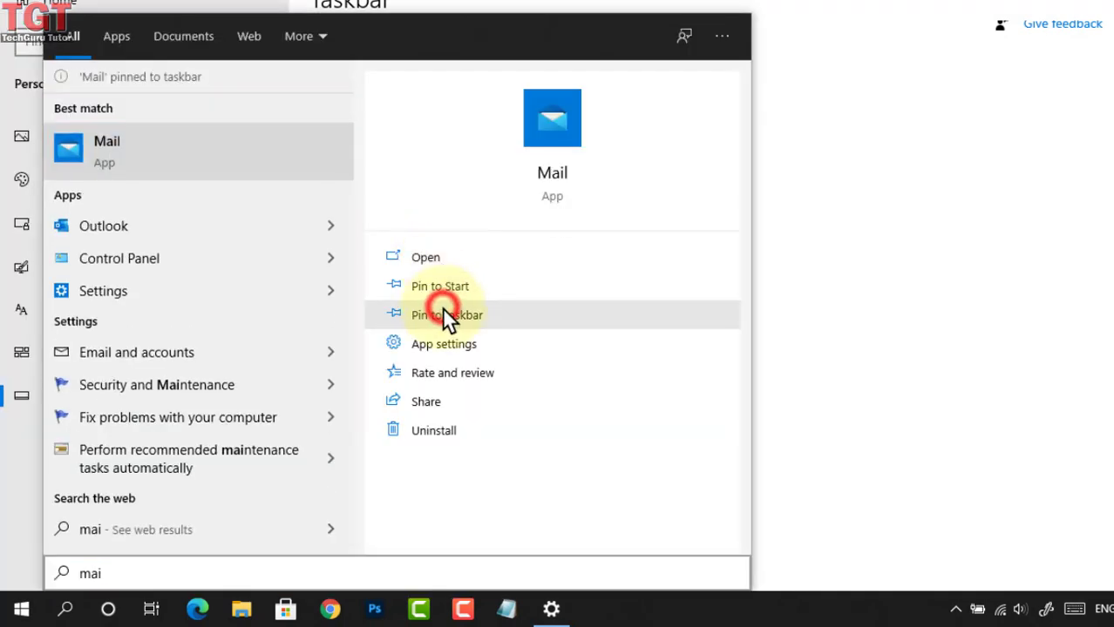
left_click(849, 452)
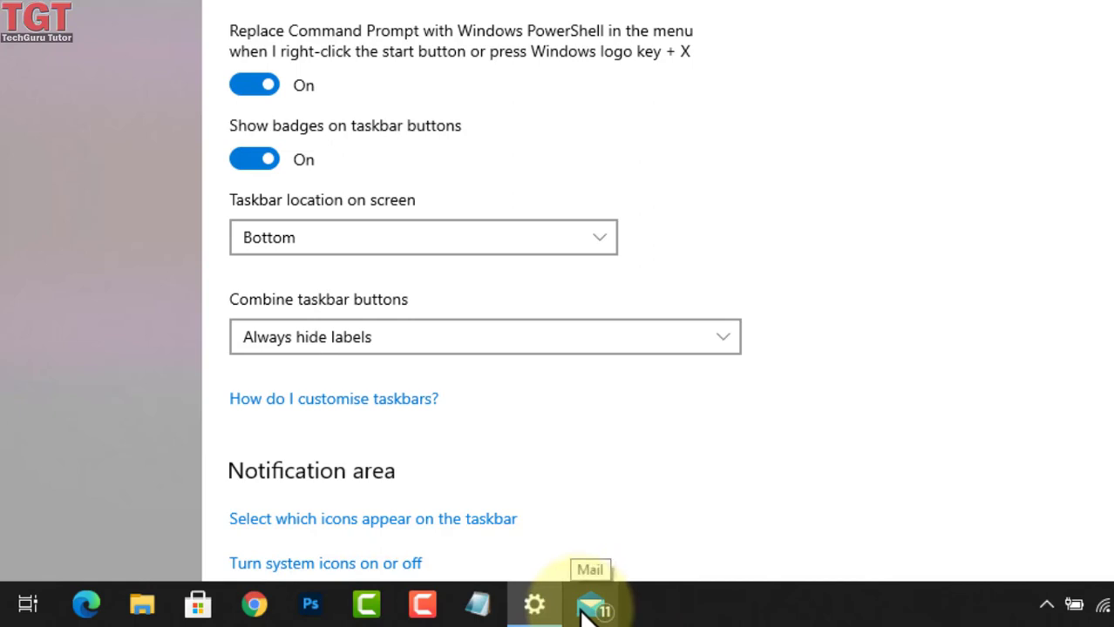
Try out hiding the badges on taskbar buttons and turn them back on
left_click(264, 158)
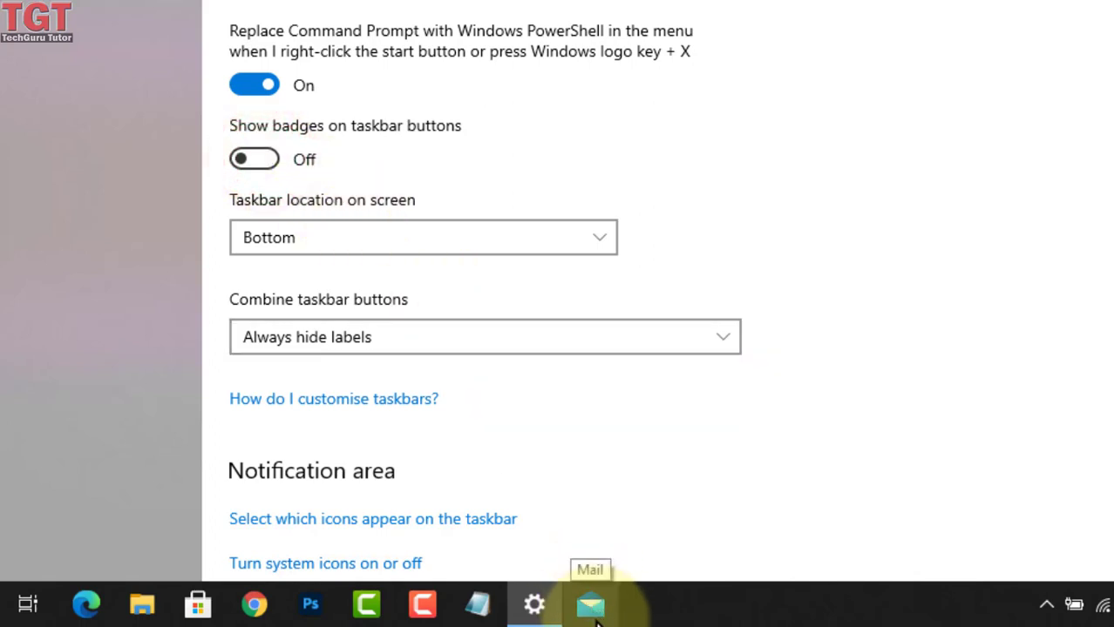
left_click(266, 159)
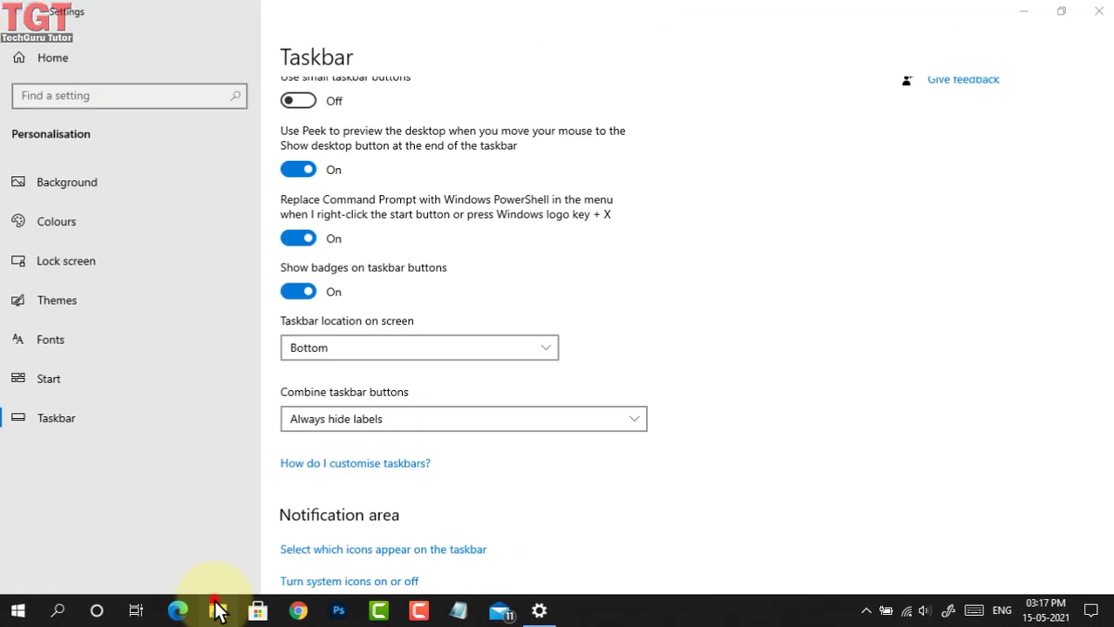
Open File Explorer and several blank Notepad windows
left_click(217, 610)
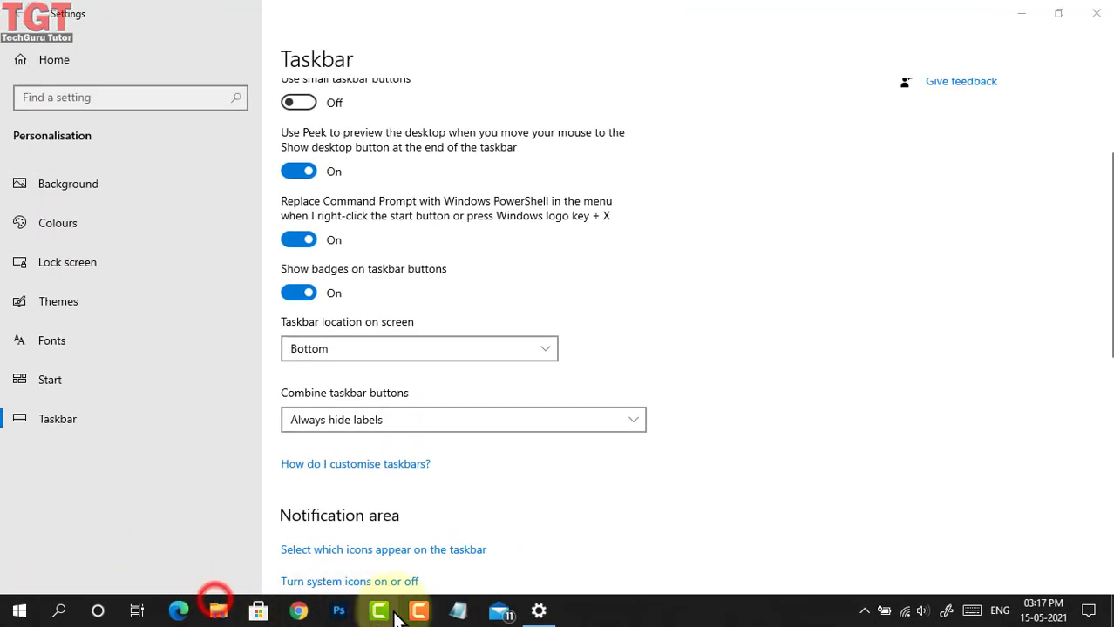
left_click(458, 610)
right_click(458, 610)
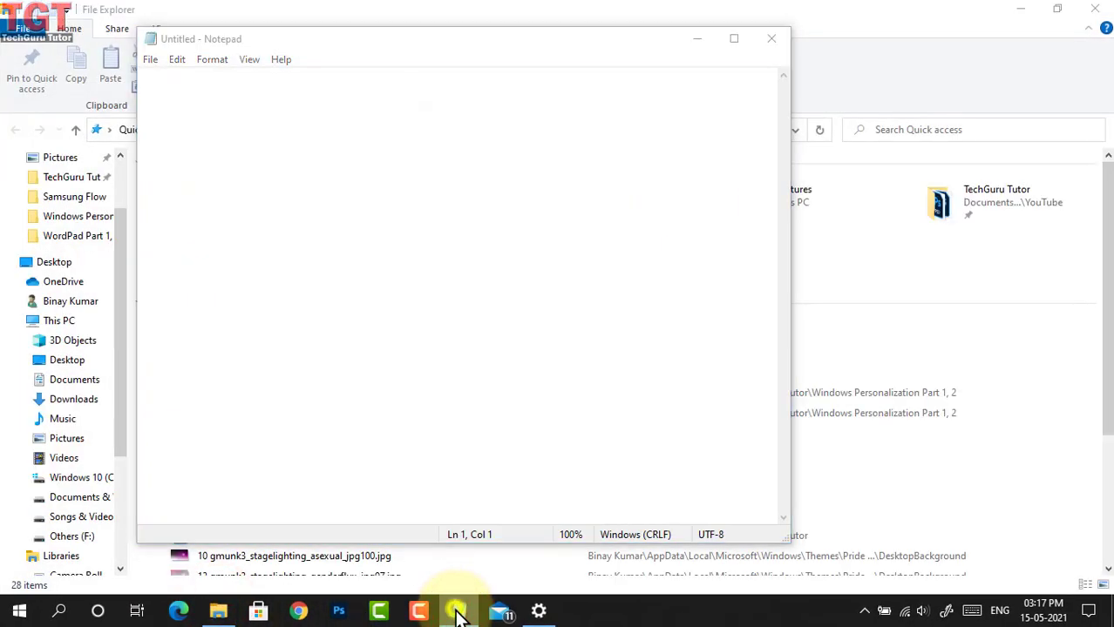
left_click(441, 527)
right_click(460, 607)
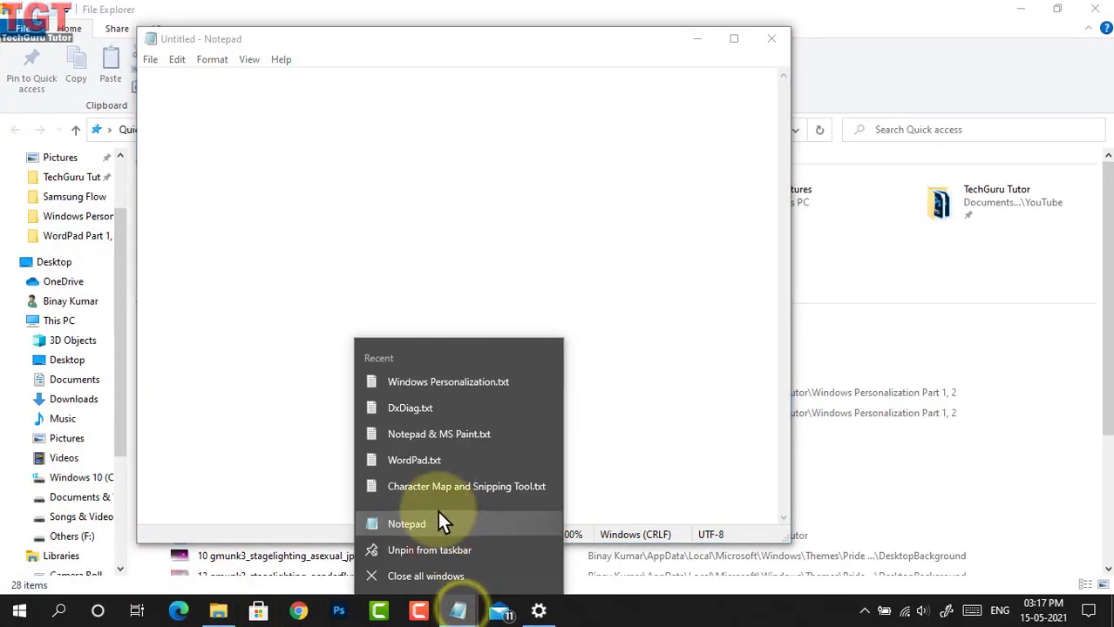
left_click(441, 521)
right_click(460, 607)
left_click(447, 523)
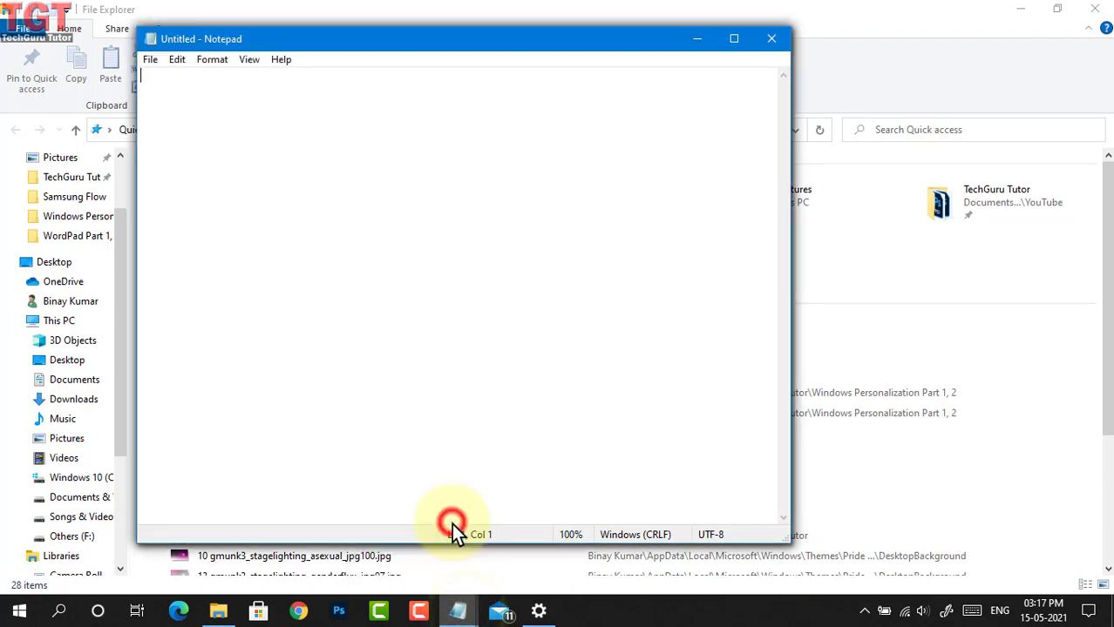
Open WordPad and Paint, and switch back to the Settings window with the taskbar options
key("super")
left_click(469, 272)
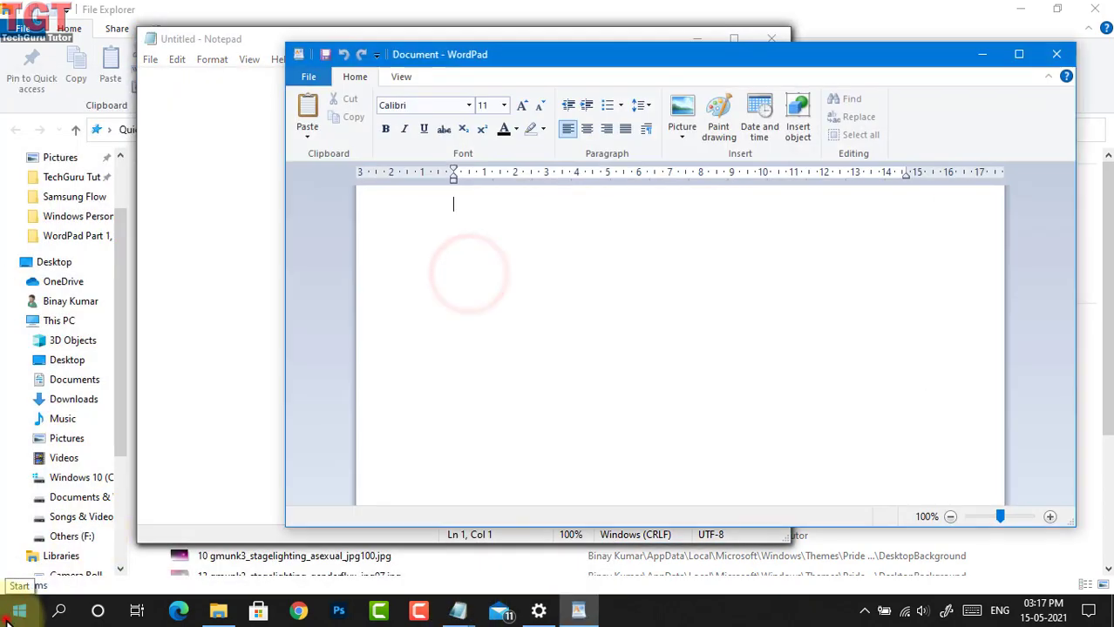
key("super")
left_click(389, 280)
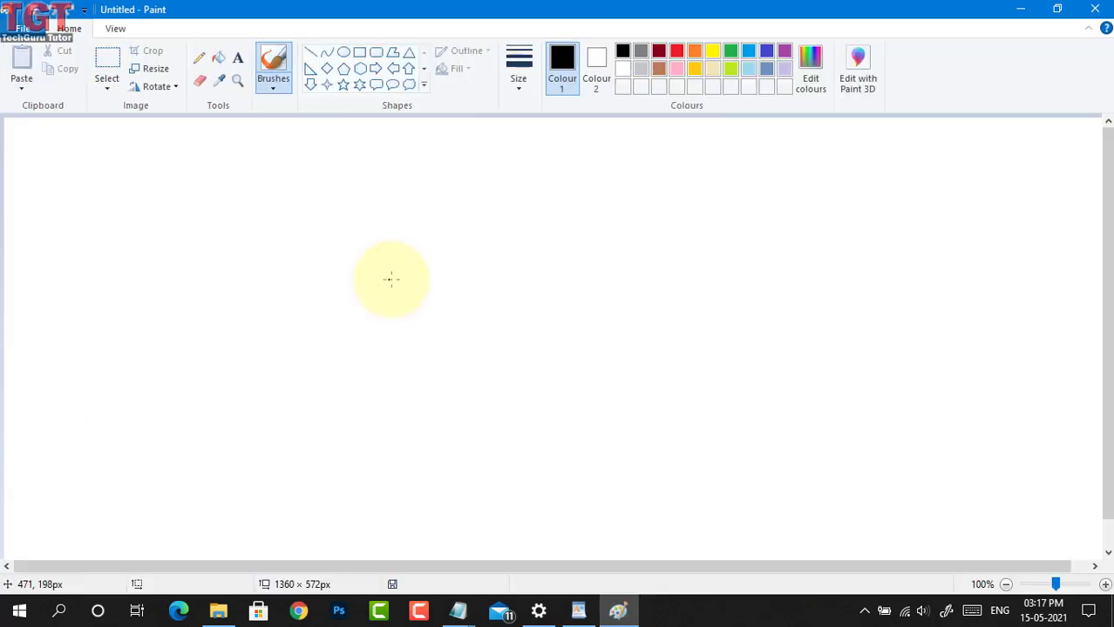
left_click(540, 610)
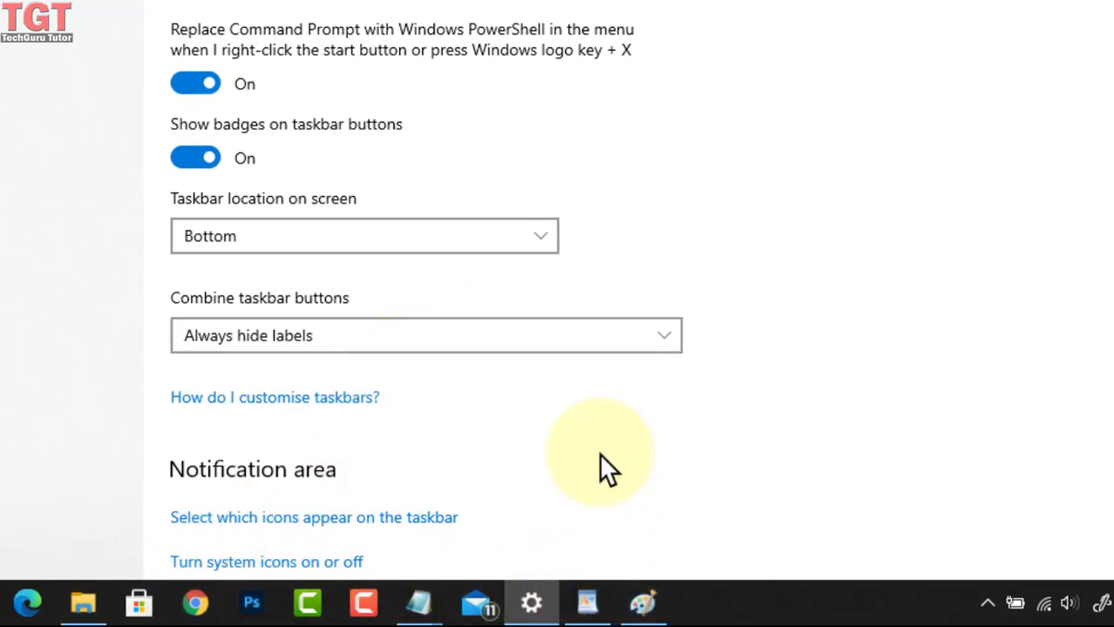
Set combining of taskbar buttons to "When the taskbar is full" and preview the grouped Notepad windows
left_click(563, 334)
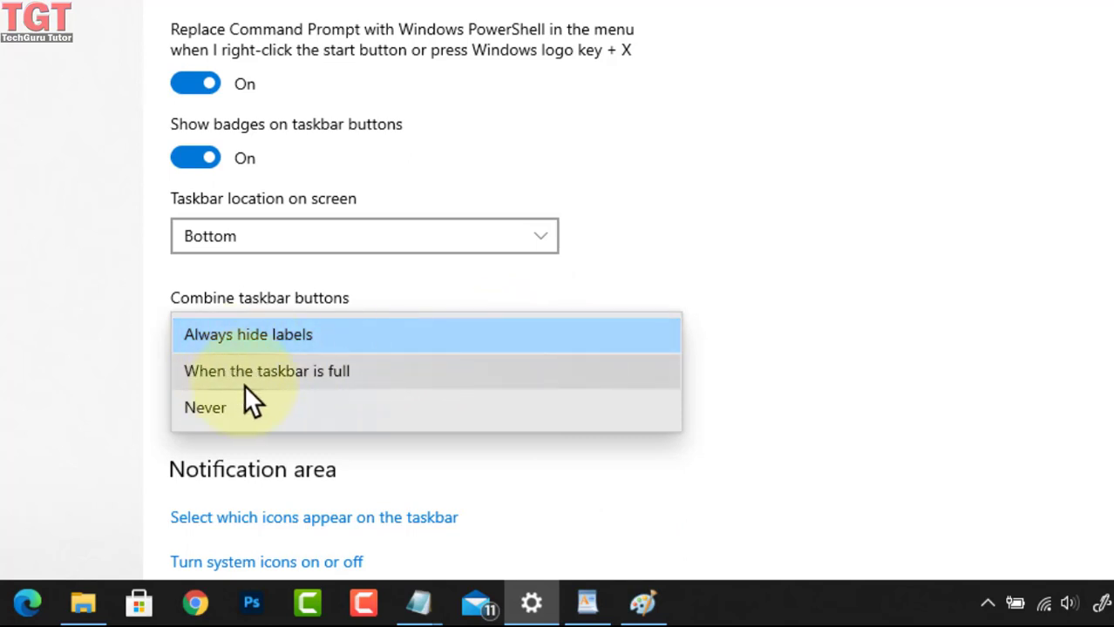
left_click(349, 380)
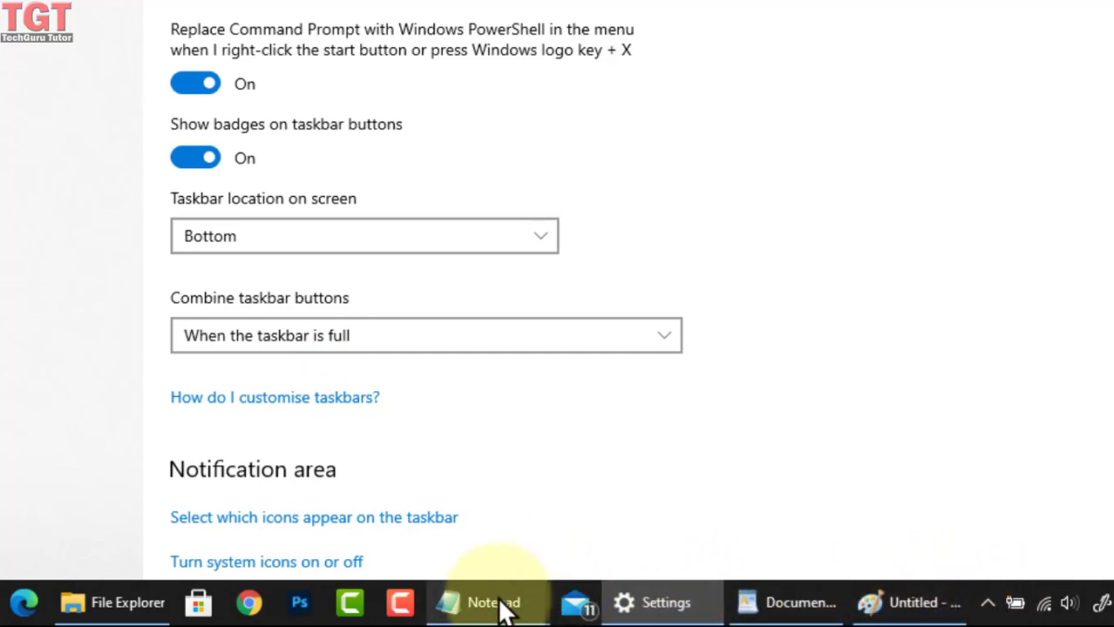
mouse_move(503, 612)
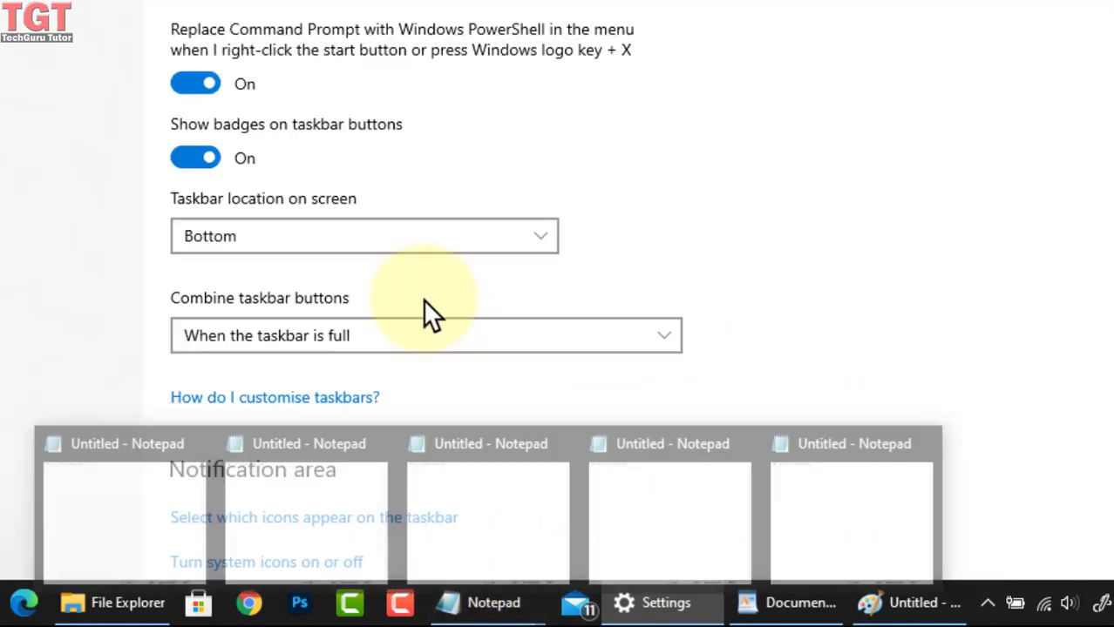
Set combining of taskbar buttons to "Never" and inspect the separate Notepad buttons on the taskbar
left_click(336, 334)
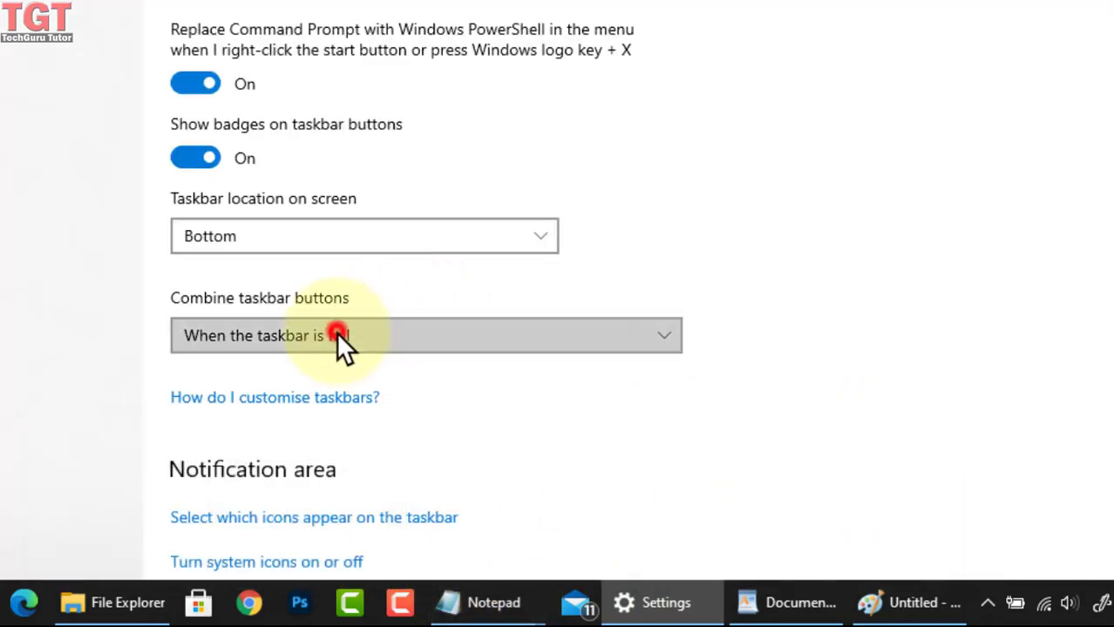
left_click(223, 375)
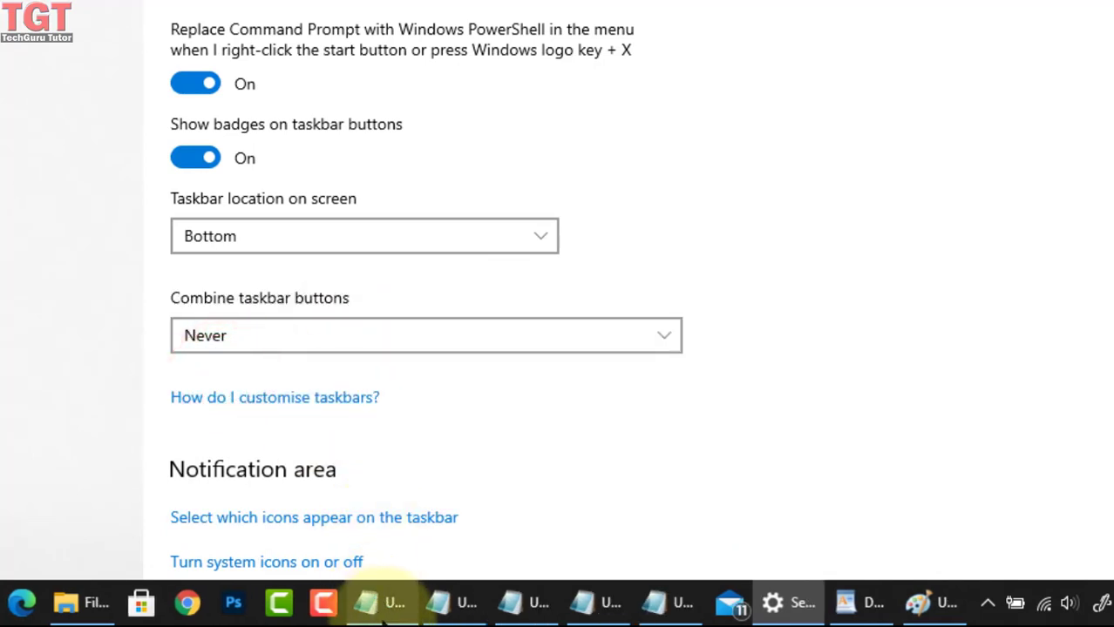
mouse_move(567, 602)
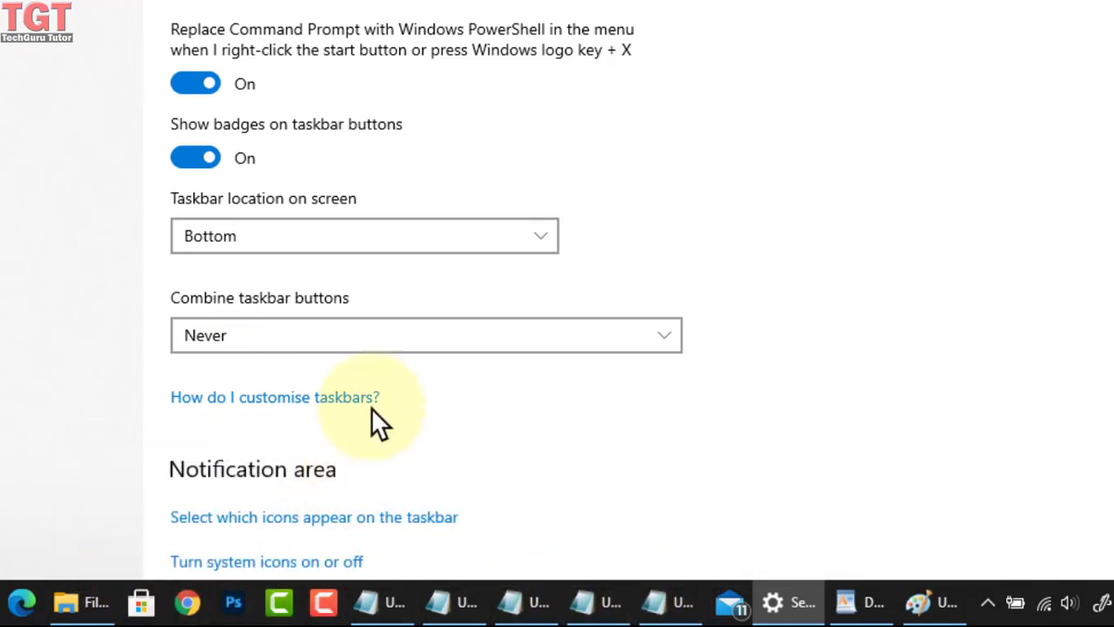
Switch combining of taskbar buttons to "When the taskbar is full", back to "Never", and again to "When the taskbar is full" to compare them
left_click(521, 334)
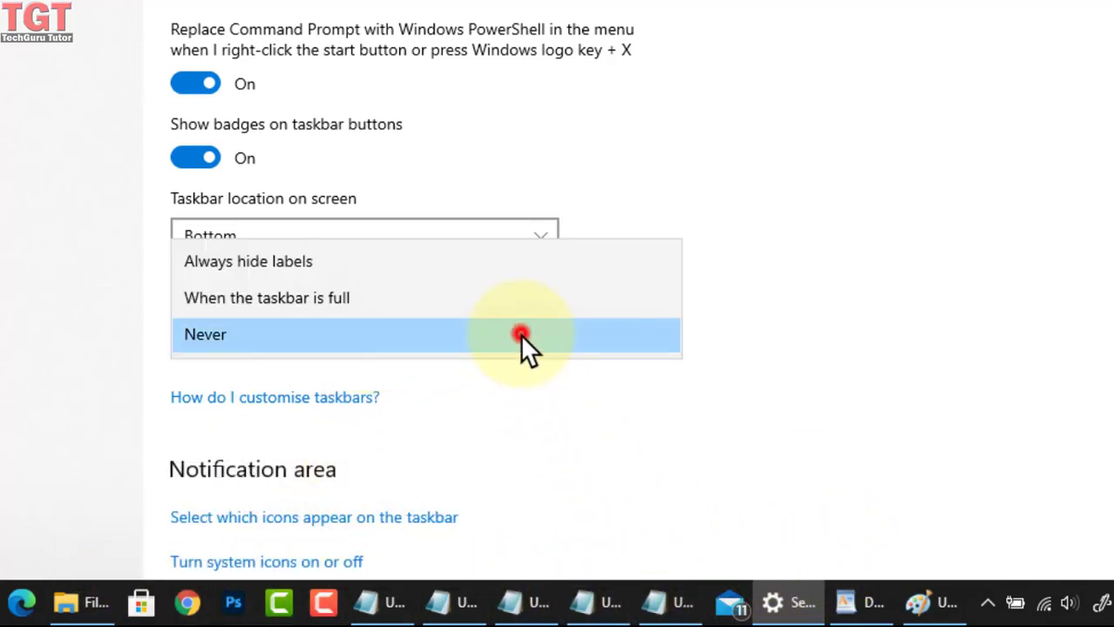
left_click(417, 298)
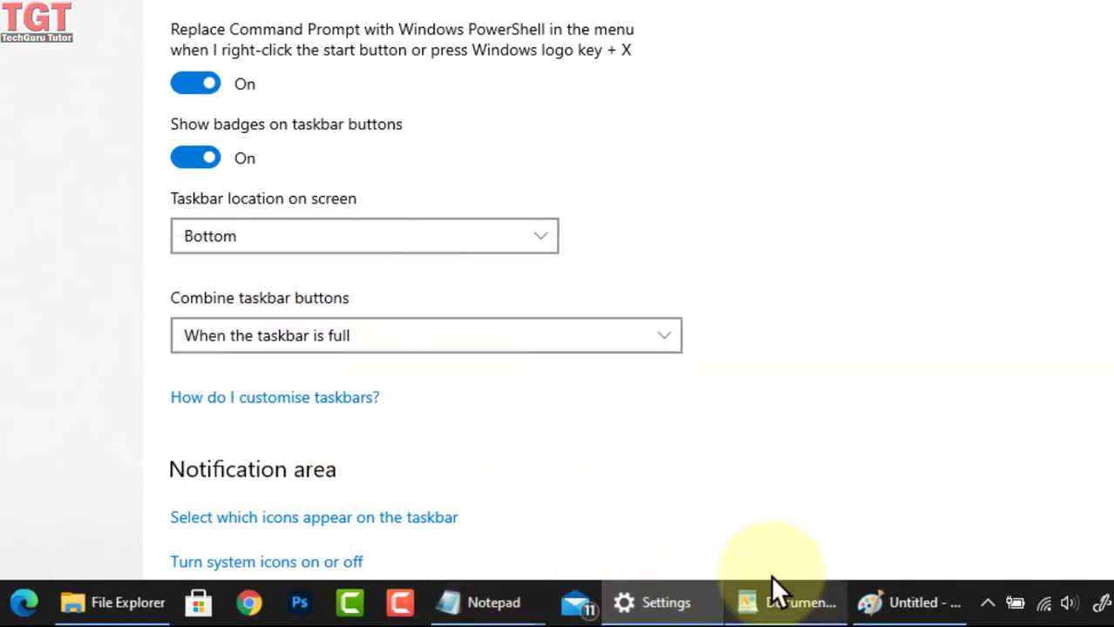
left_click(459, 352)
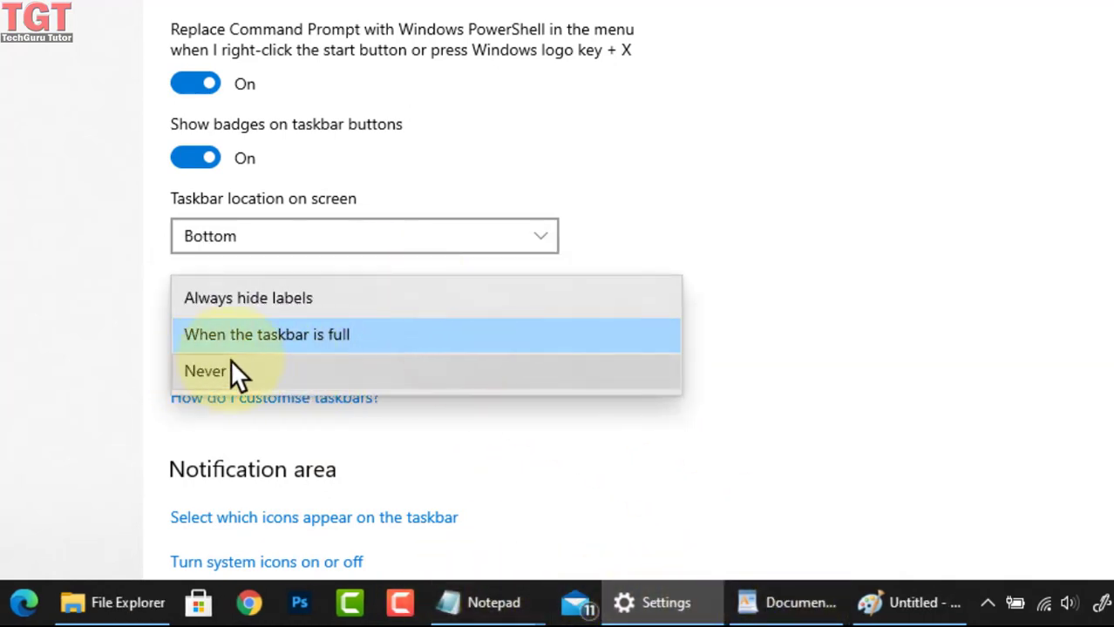
left_click(261, 372)
left_click(471, 350)
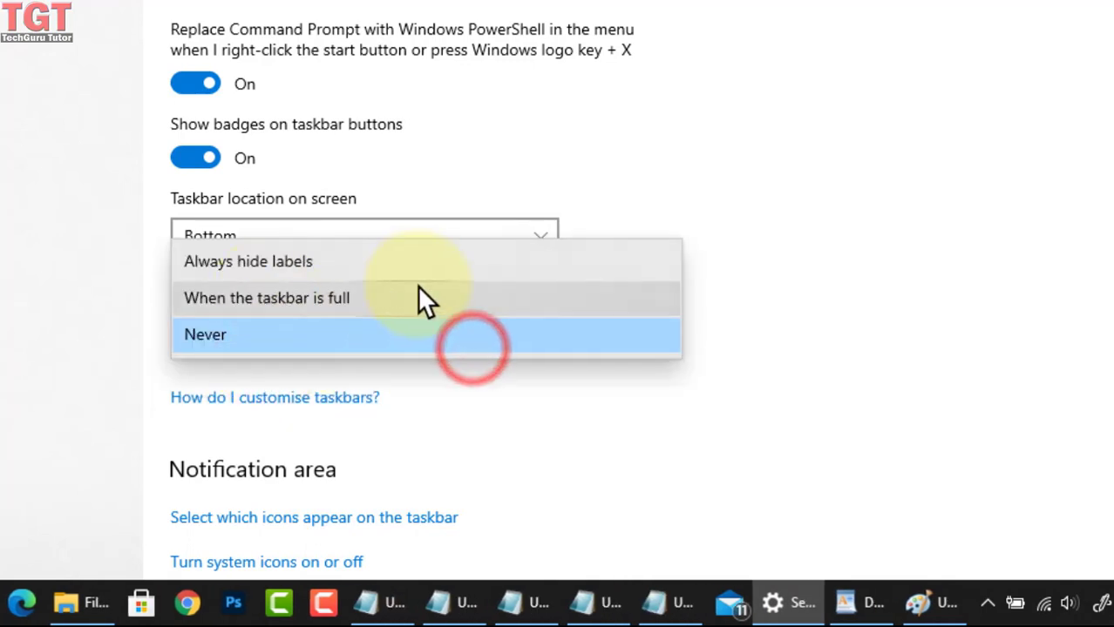
left_click(387, 305)
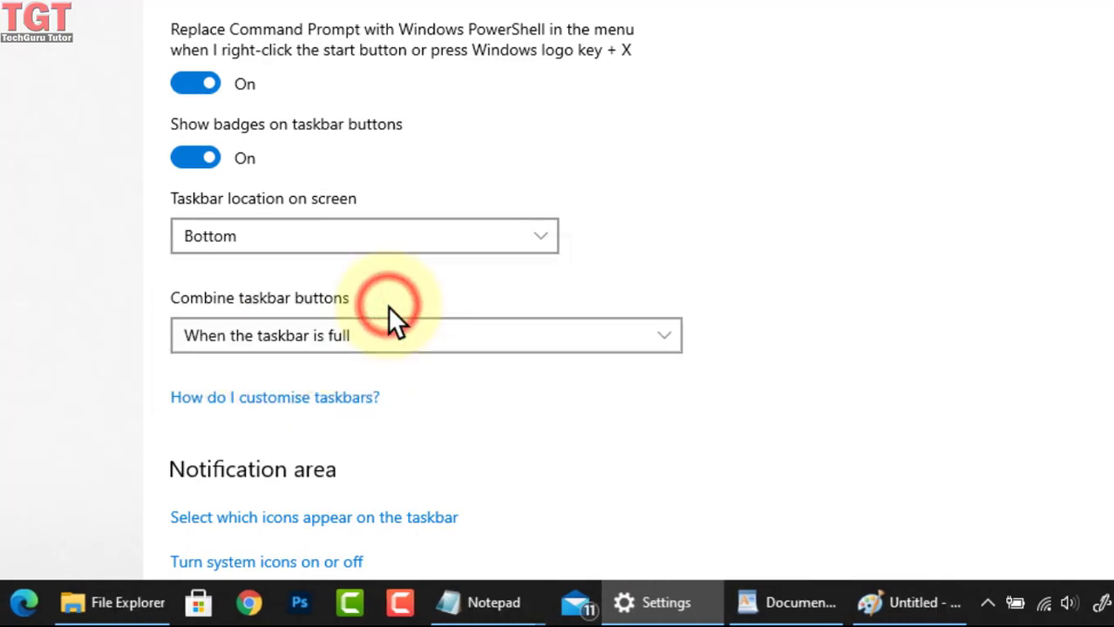
Set combining of taskbar buttons to "Always hide labels" and preview the grouped Notepad windows
left_click(337, 333)
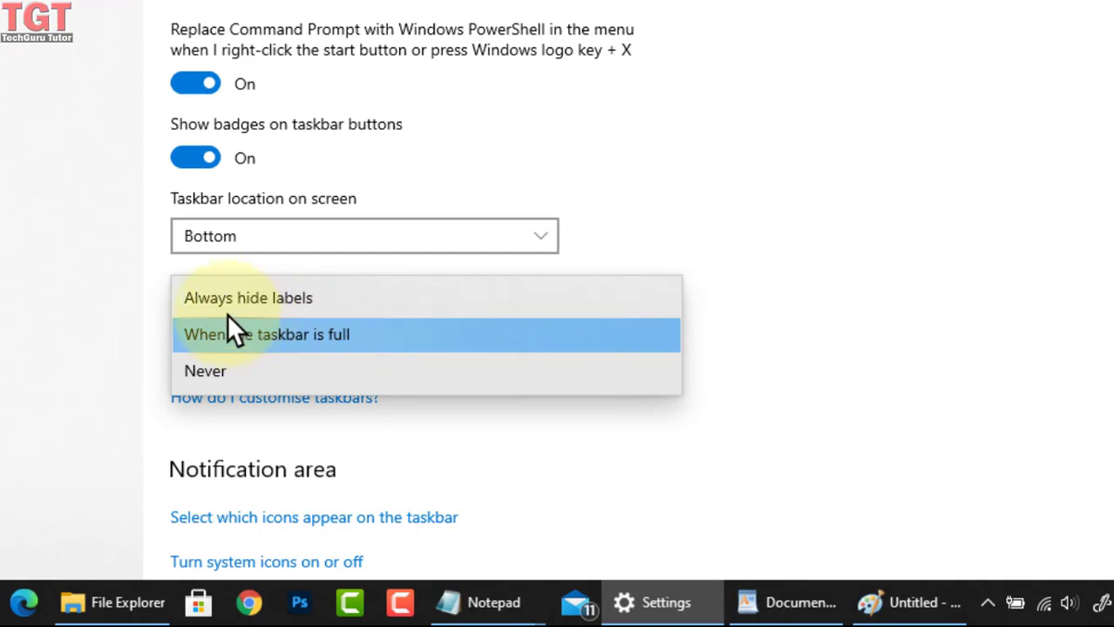
left_click(347, 295)
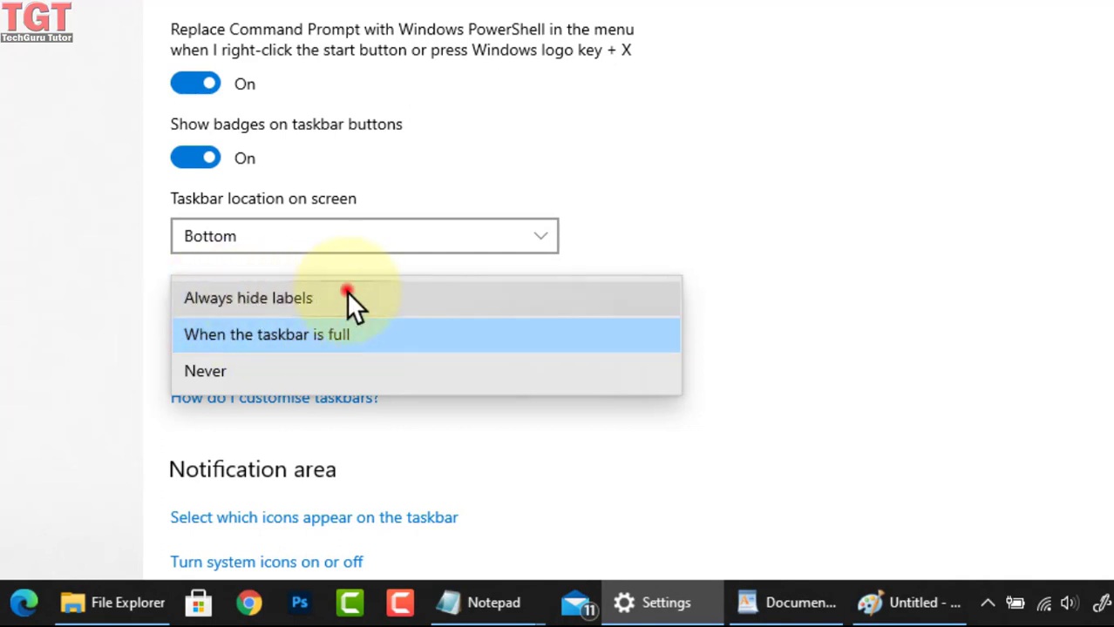
mouse_move(422, 610)
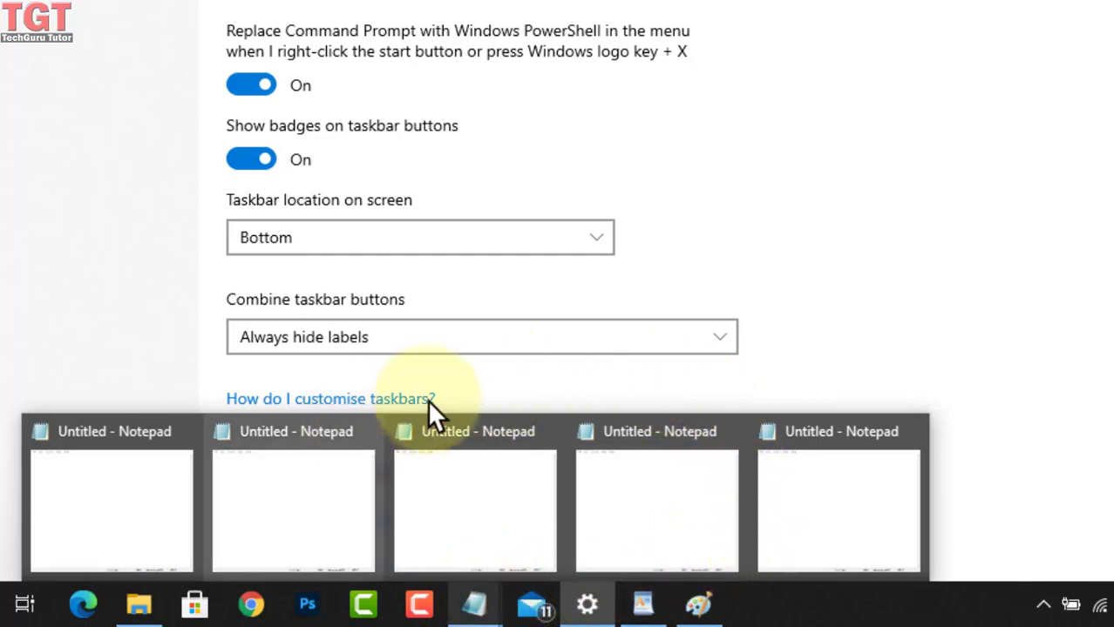
left_click(925, 318)
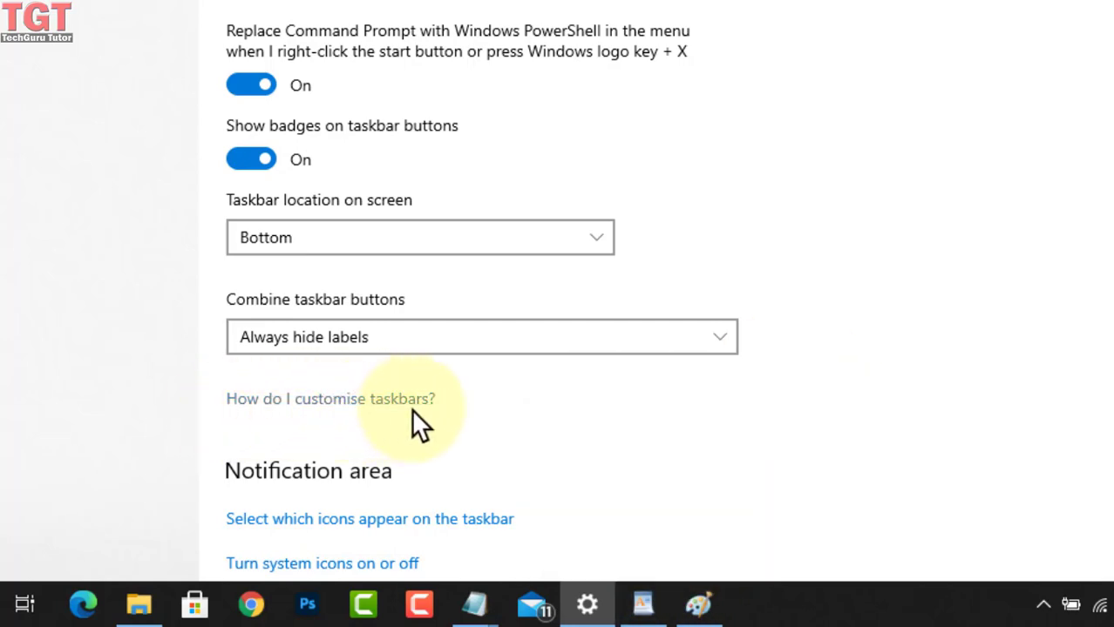
Open the help page on customising taskbars, skim through it, and close the browser
left_click(416, 401)
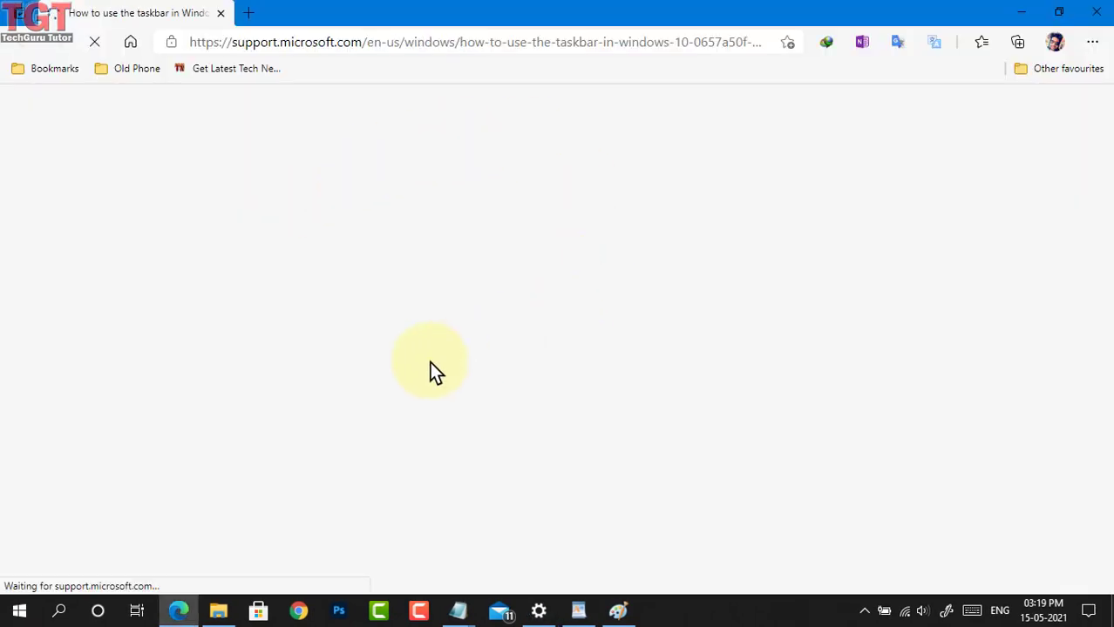
scroll(406, 418, "down", 3)
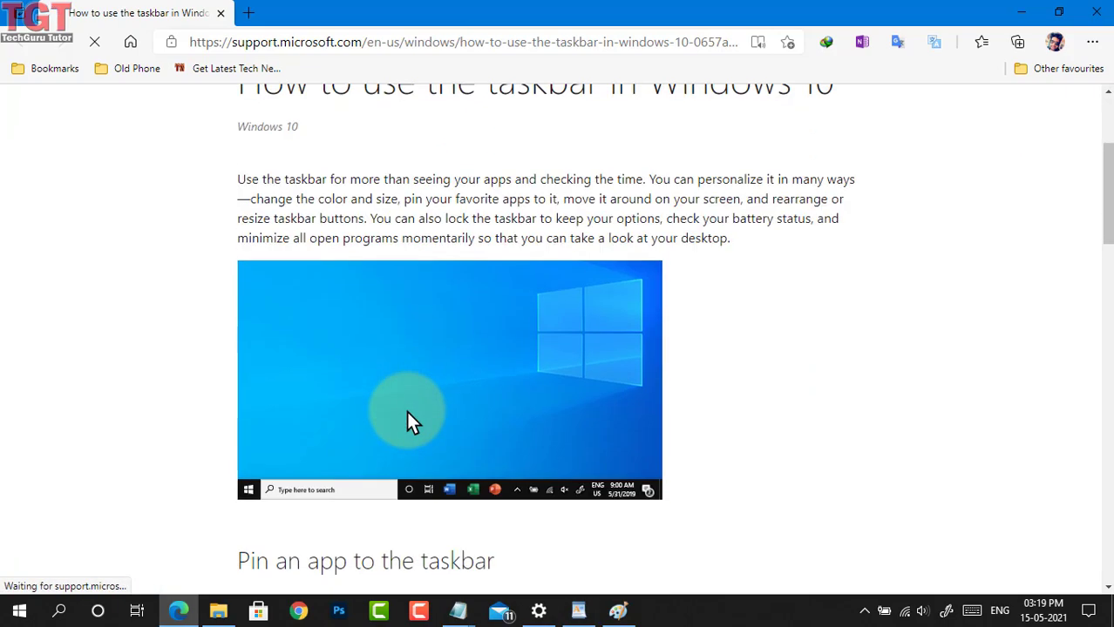
scroll(415, 399, "up", 3)
left_click(1096, 12)
Reveal the hidden notification icons, then try out always showing all icons in the notification area and turn that option off again
scroll(271, 357, "down", 3)
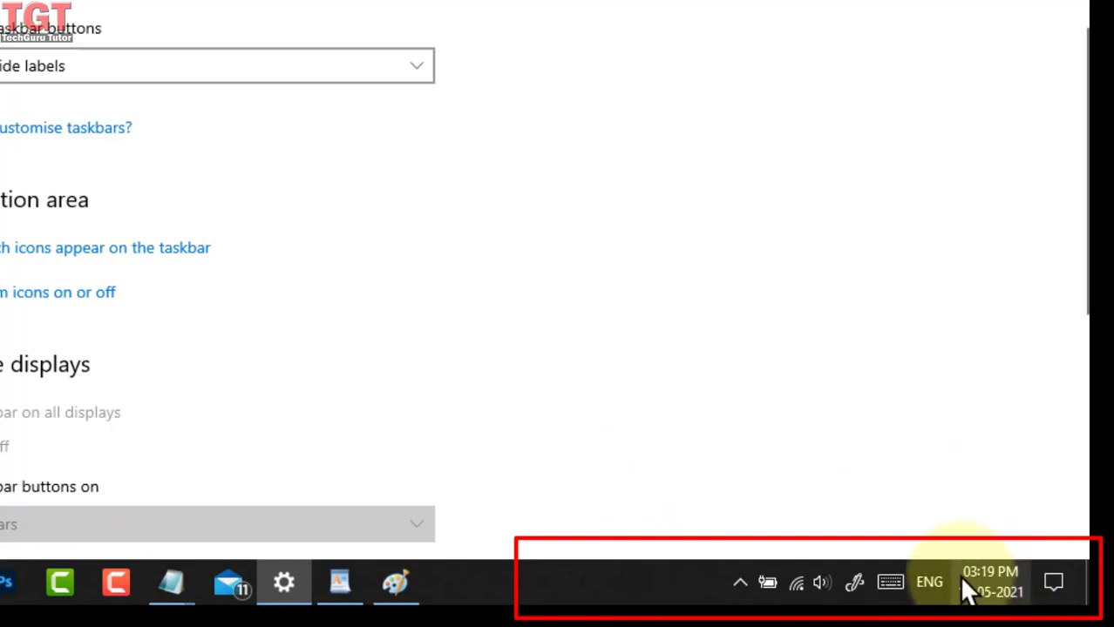
left_click(736, 579)
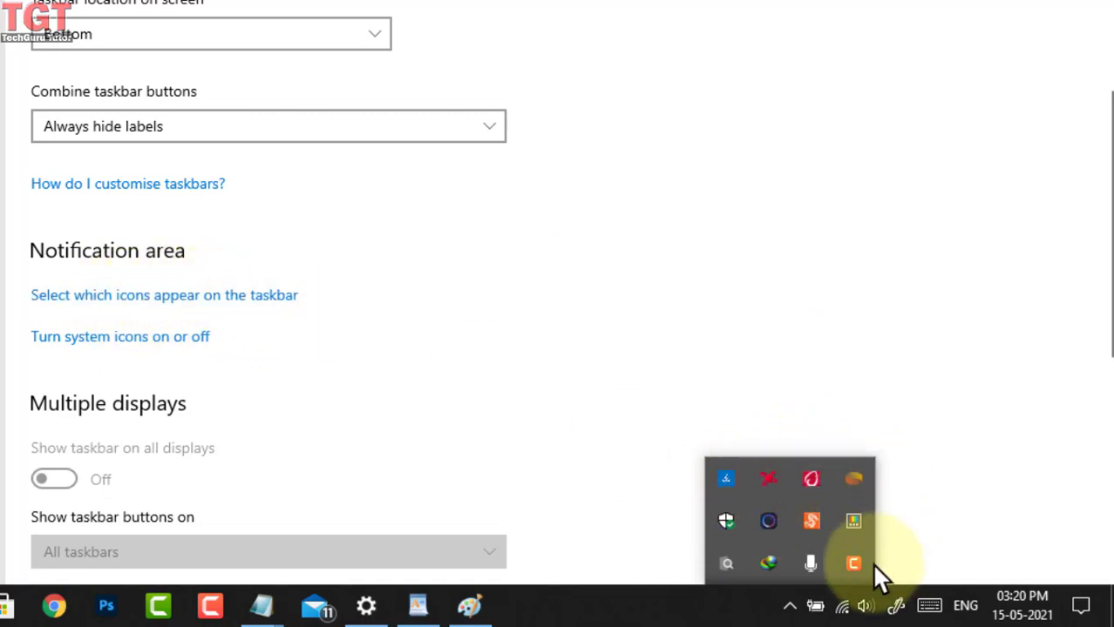
left_click(195, 302)
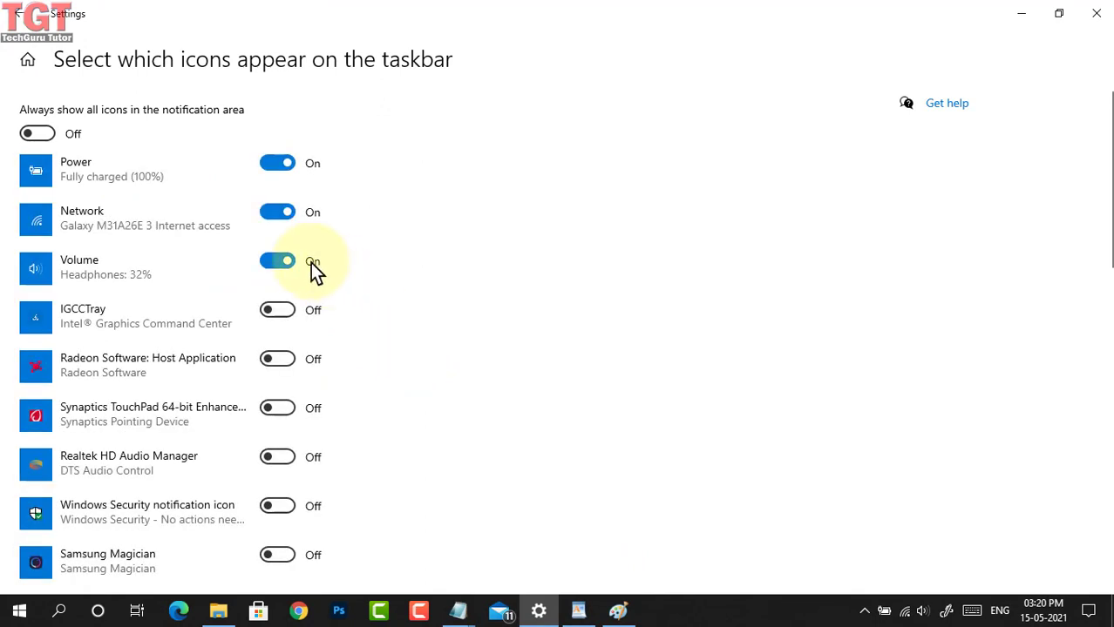
left_click(35, 135)
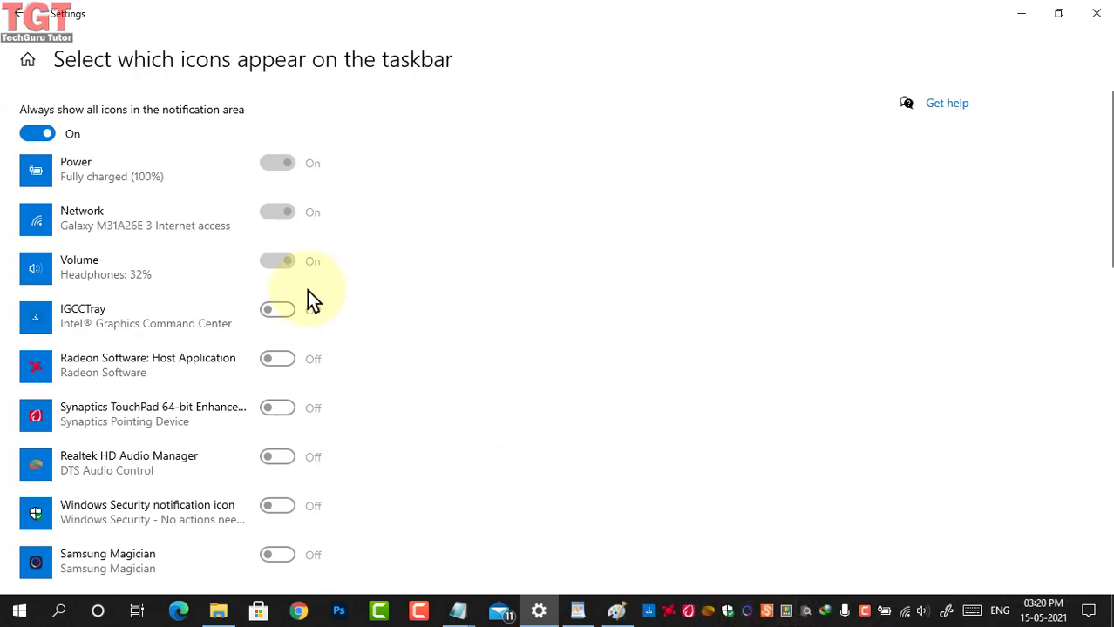
left_click(48, 132)
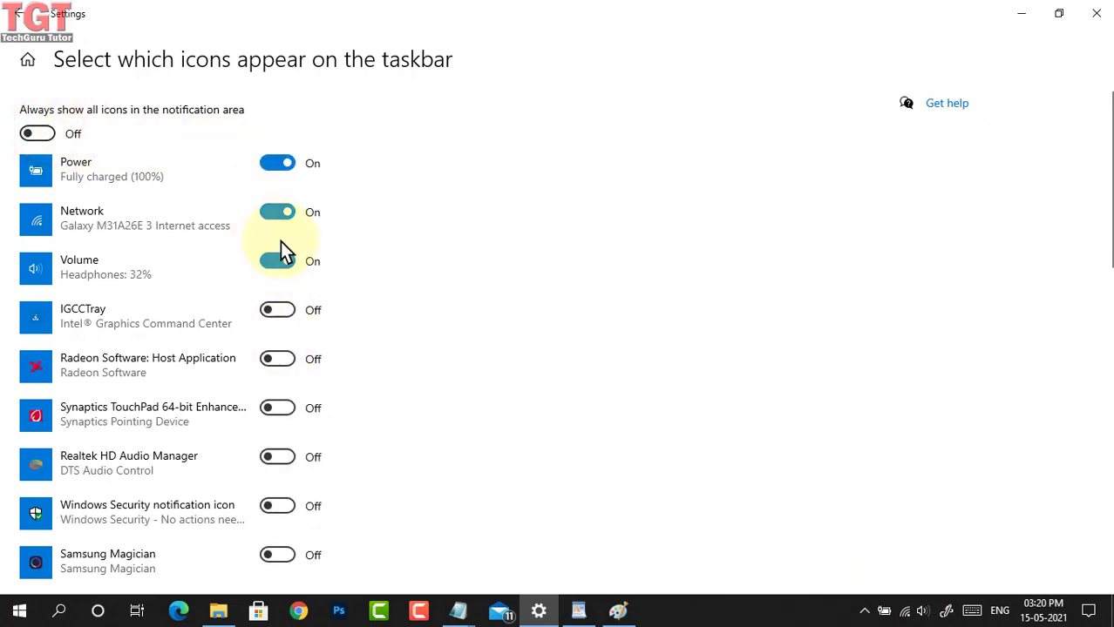
Show the Radeon Software, Synaptics TouchPad and Realtek HD Audio Manager icons on the taskbar
scroll(282, 403, "down", 1)
scroll(282, 403, "up", 1)
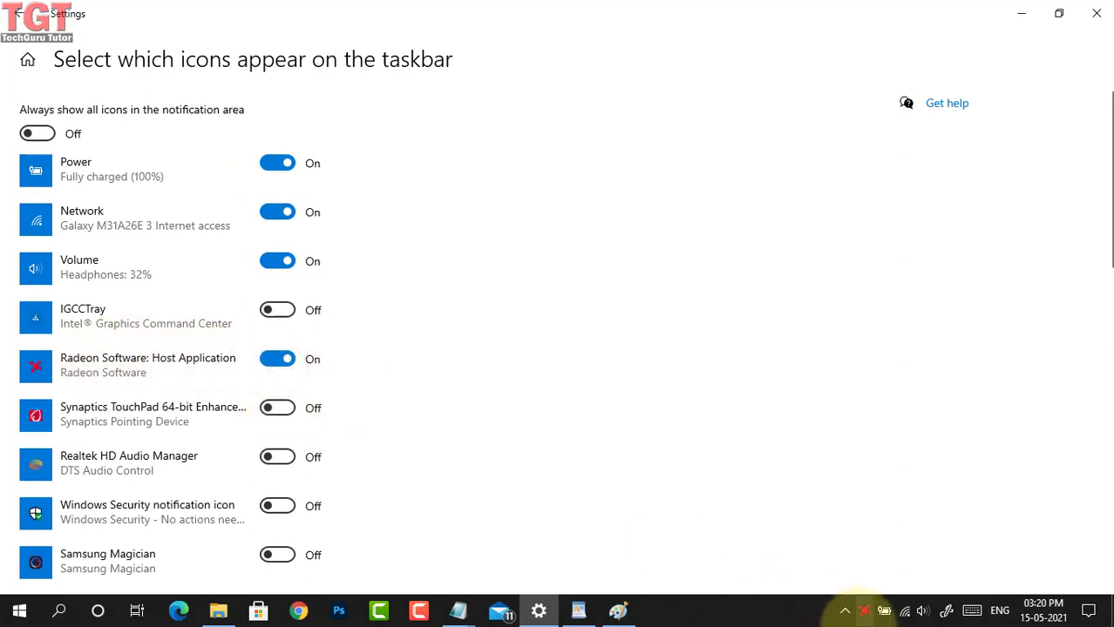
left_click(283, 412)
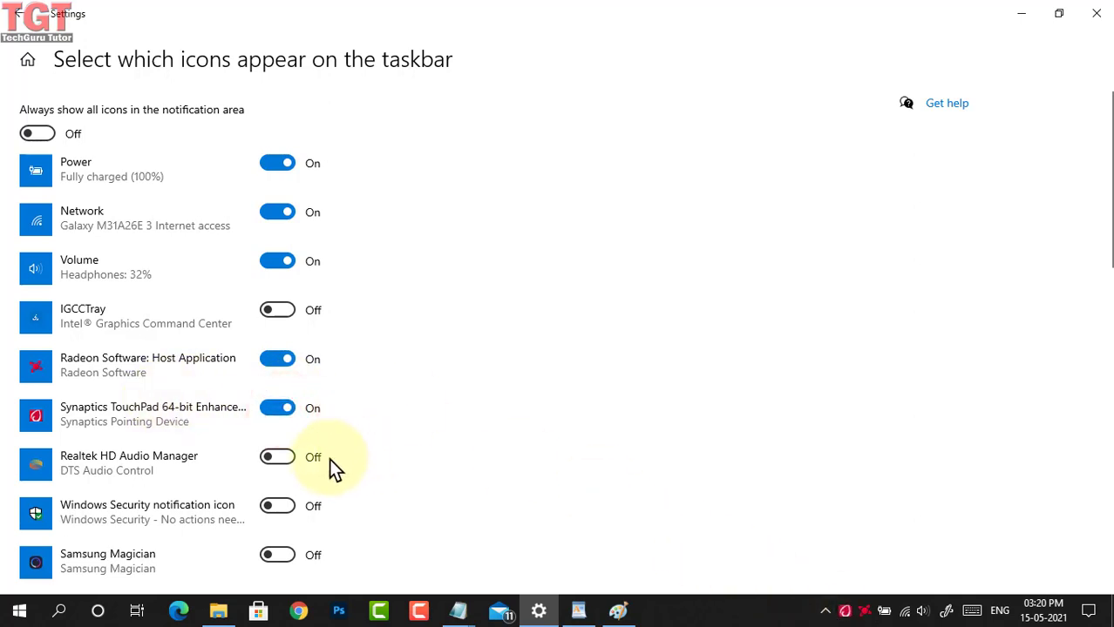
left_click(276, 459)
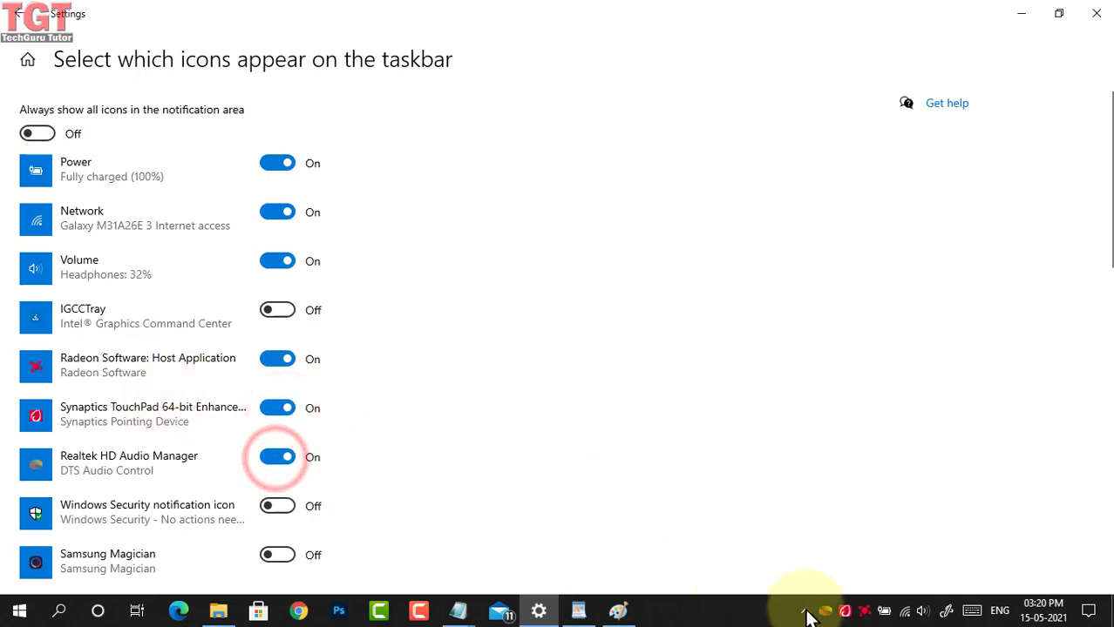
Hide the Realtek HD Audio Manager, Synaptics TouchPad and Radeon Software icons again and return to the Taskbar settings
left_click(287, 457)
left_click(282, 410)
left_click(278, 358)
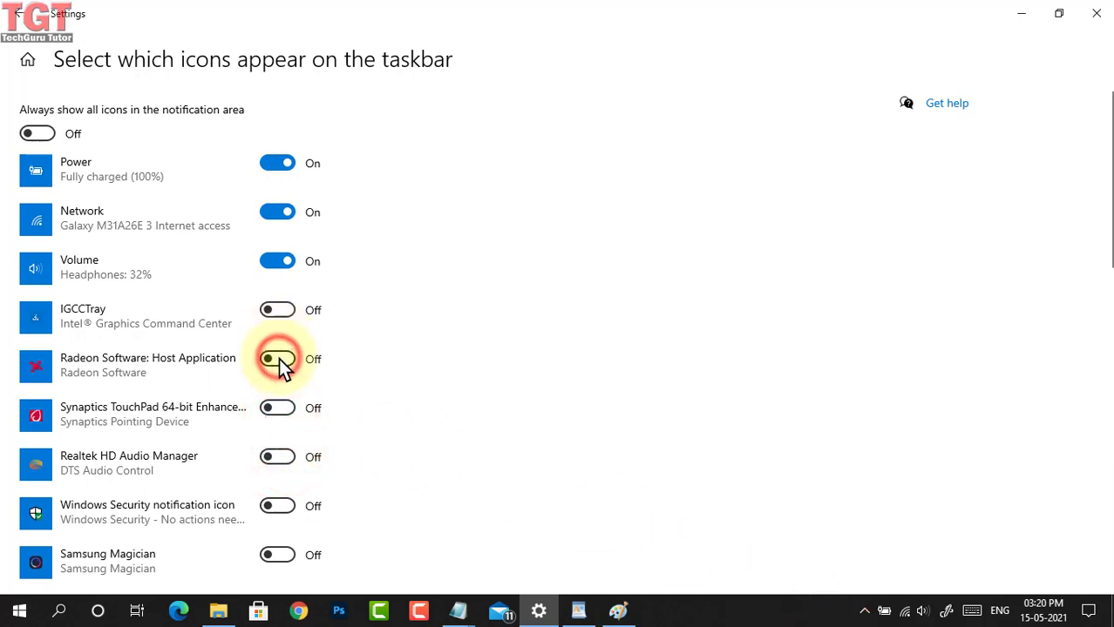
left_click(18, 25)
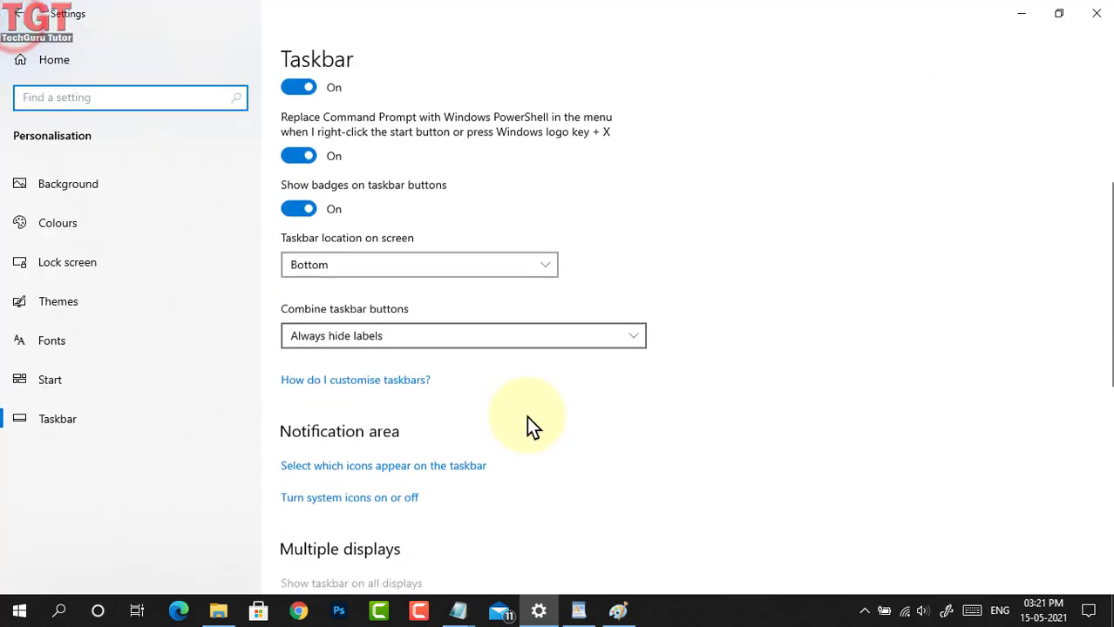
Open the settings for turning system icons on or off, and try hiding and restoring the Clock and Volume icons
scroll(480, 410, "down", 3)
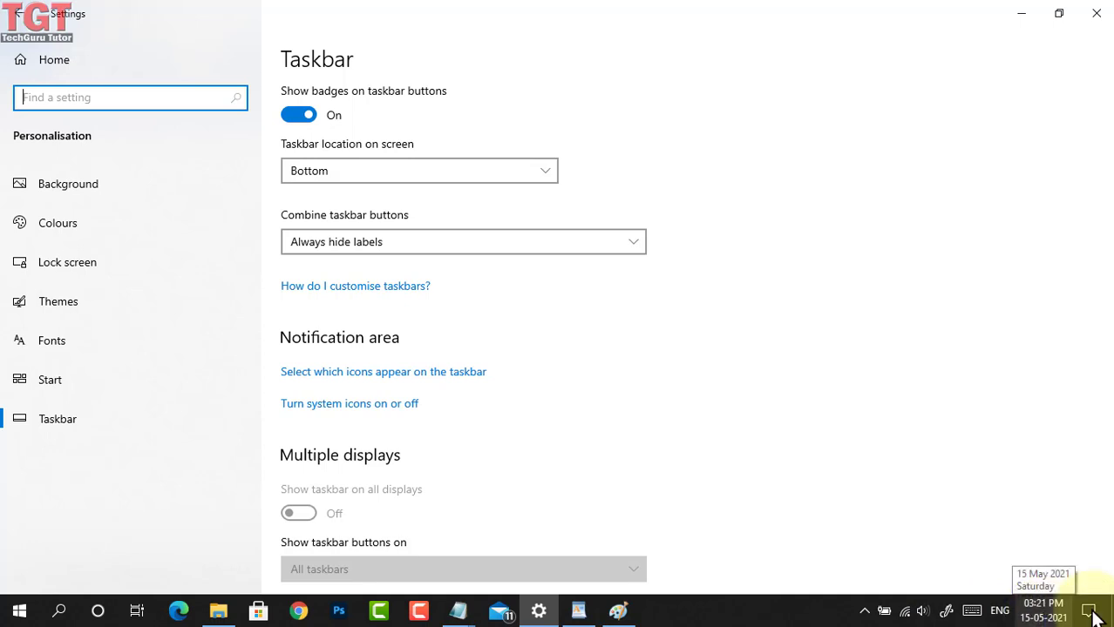
left_click(355, 407)
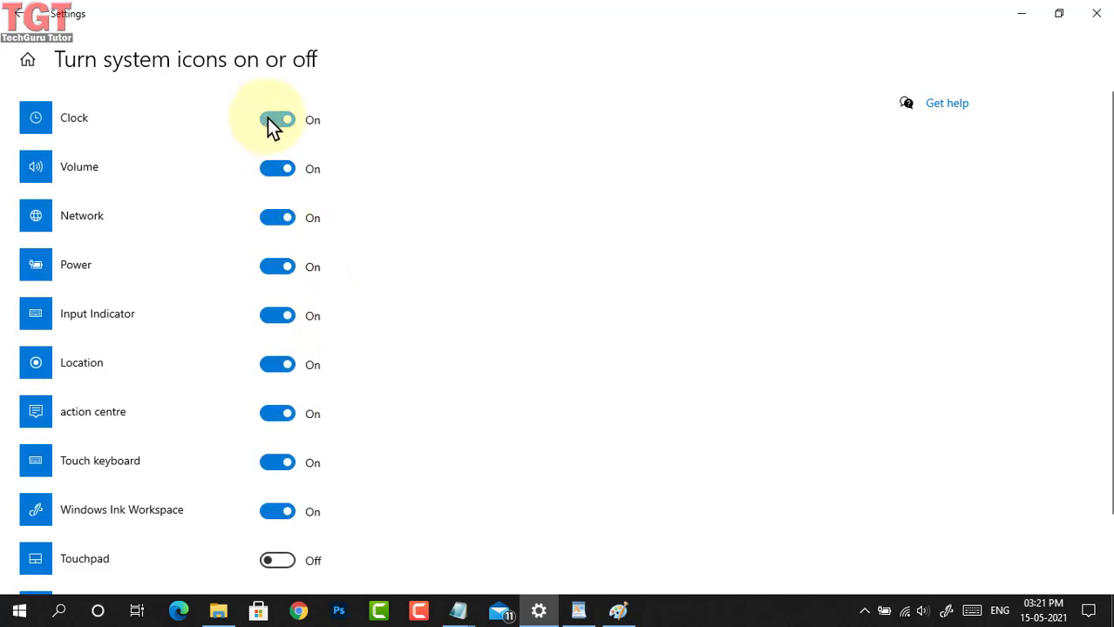
left_click(270, 122)
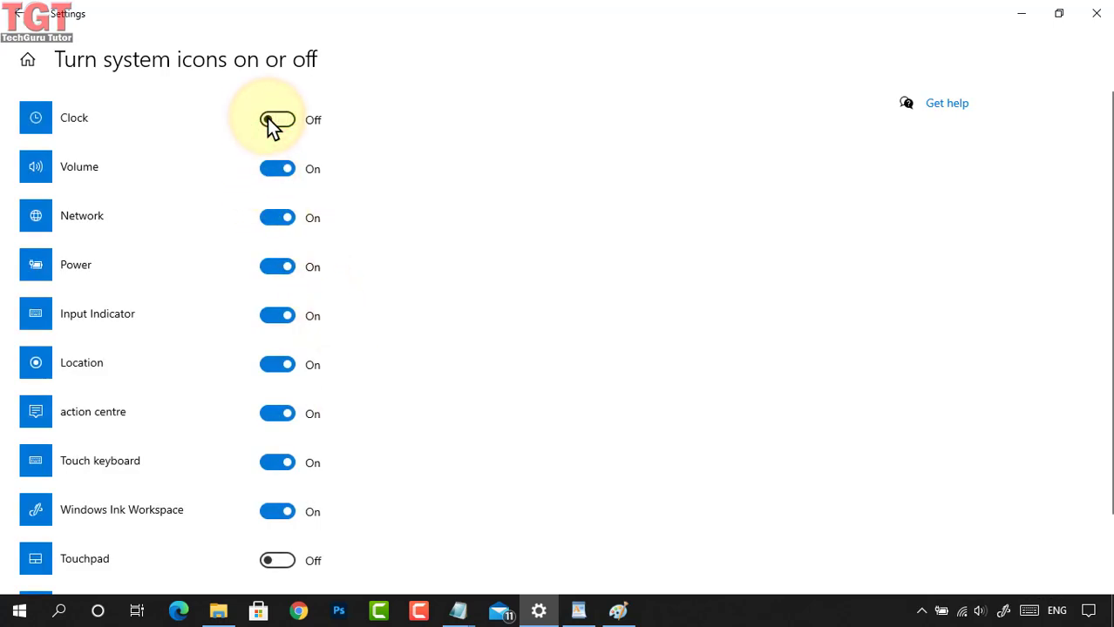
left_click(272, 173)
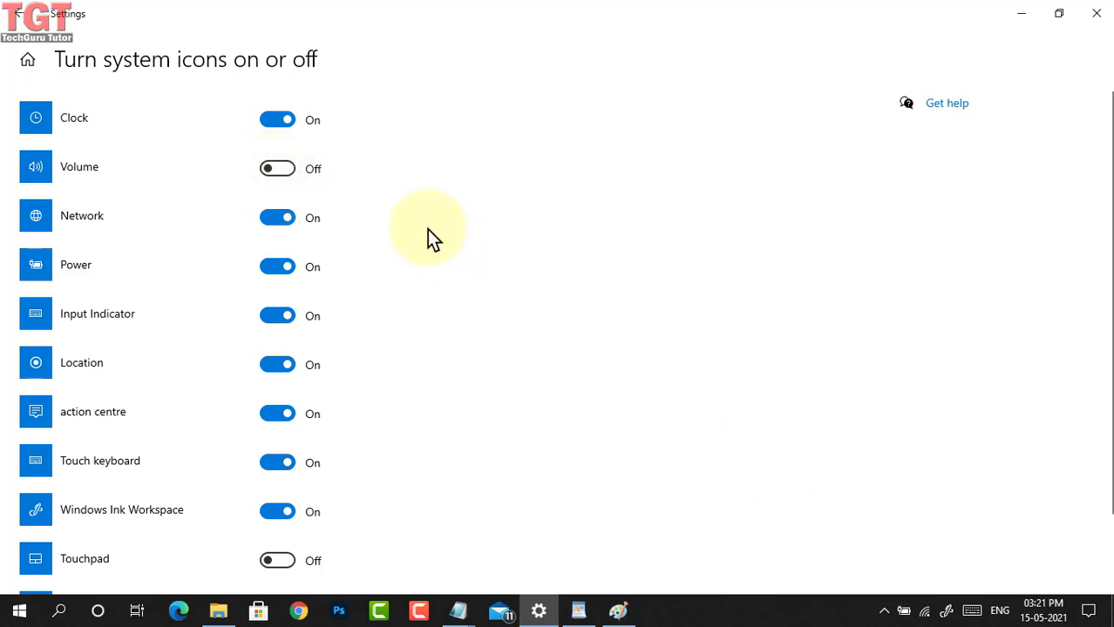
left_click(275, 170)
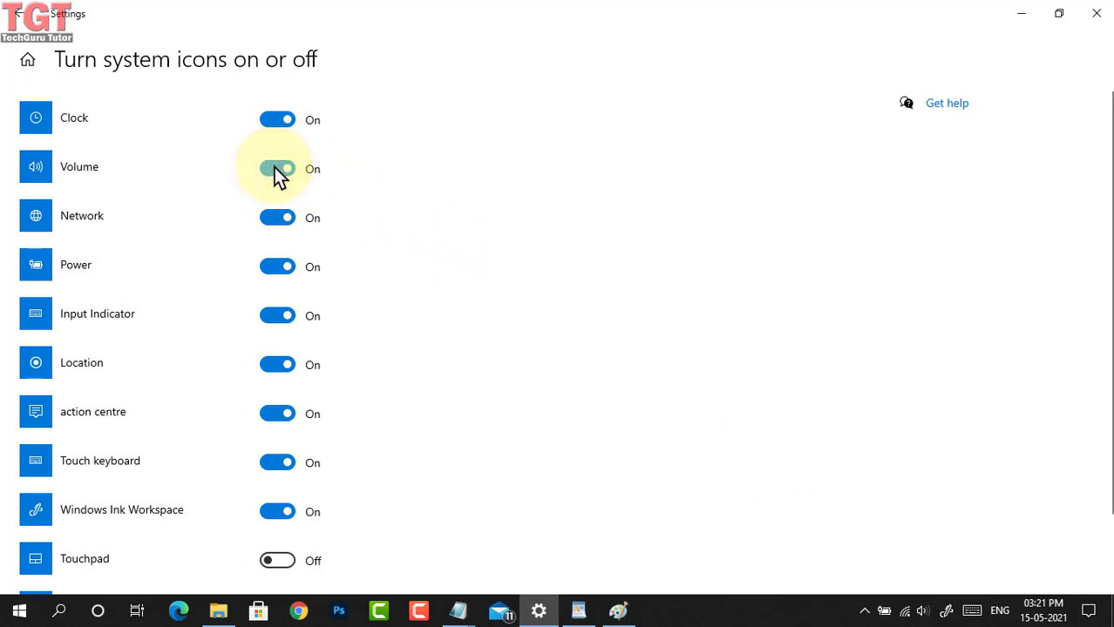
Turn off the Clock, Volume, Network, Power, Input Indicator, Location, action centre, Touch keyboard and Windows Ink Workspace system icons
left_click(278, 122)
left_click(277, 173)
left_click(277, 220)
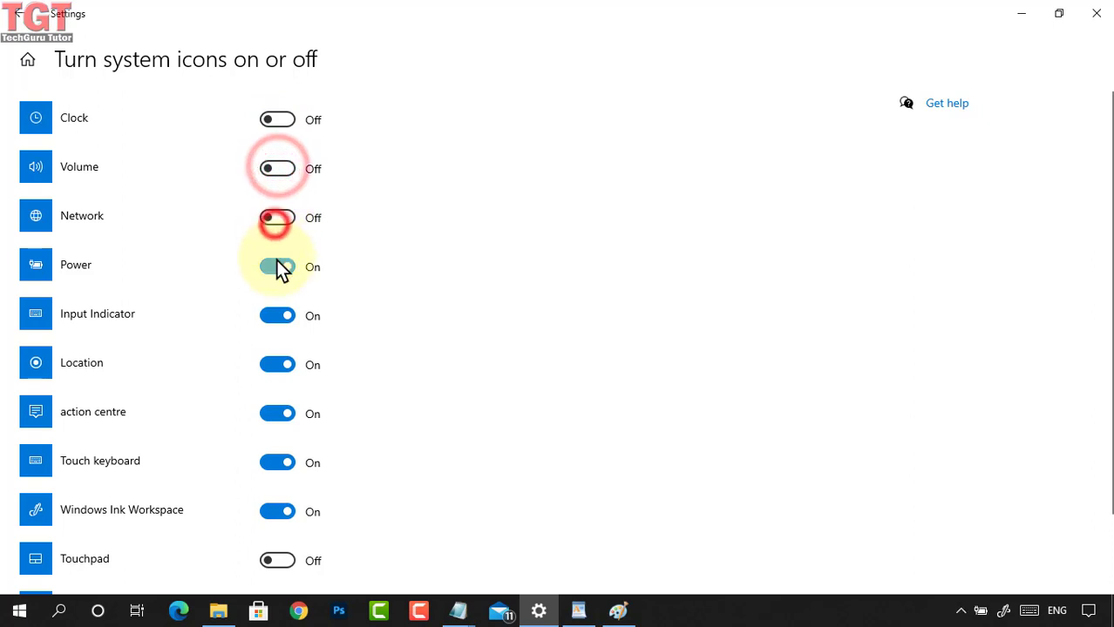
left_click(277, 267)
left_click(277, 315)
left_click(285, 368)
left_click(283, 411)
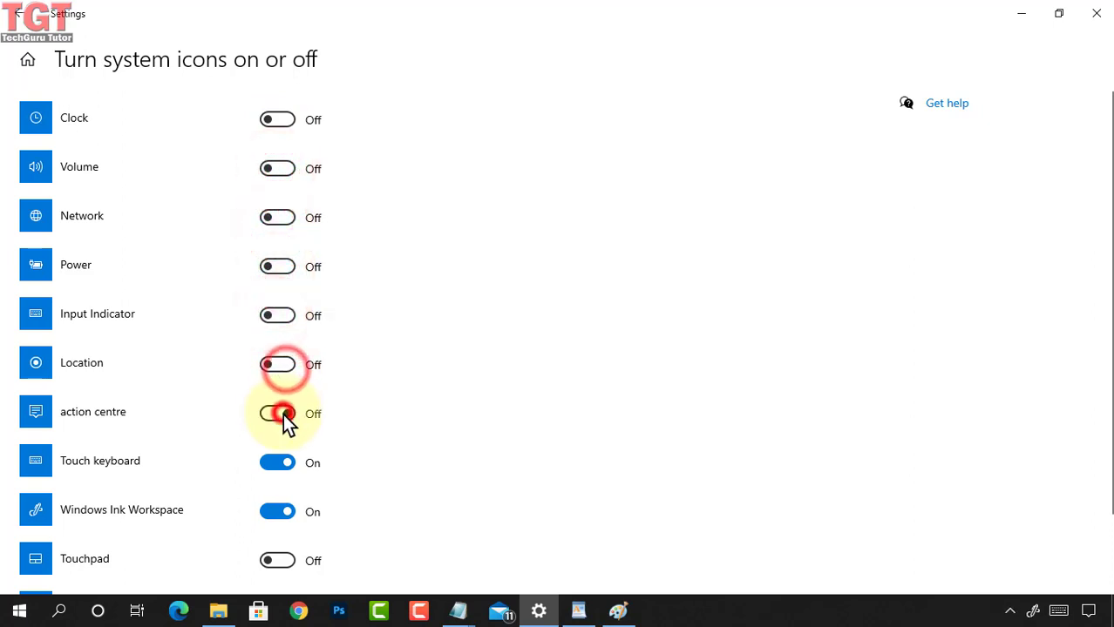
left_click(278, 463)
left_click(278, 514)
scroll(555, 366, "down", 2)
scroll(556, 366, "up", 2)
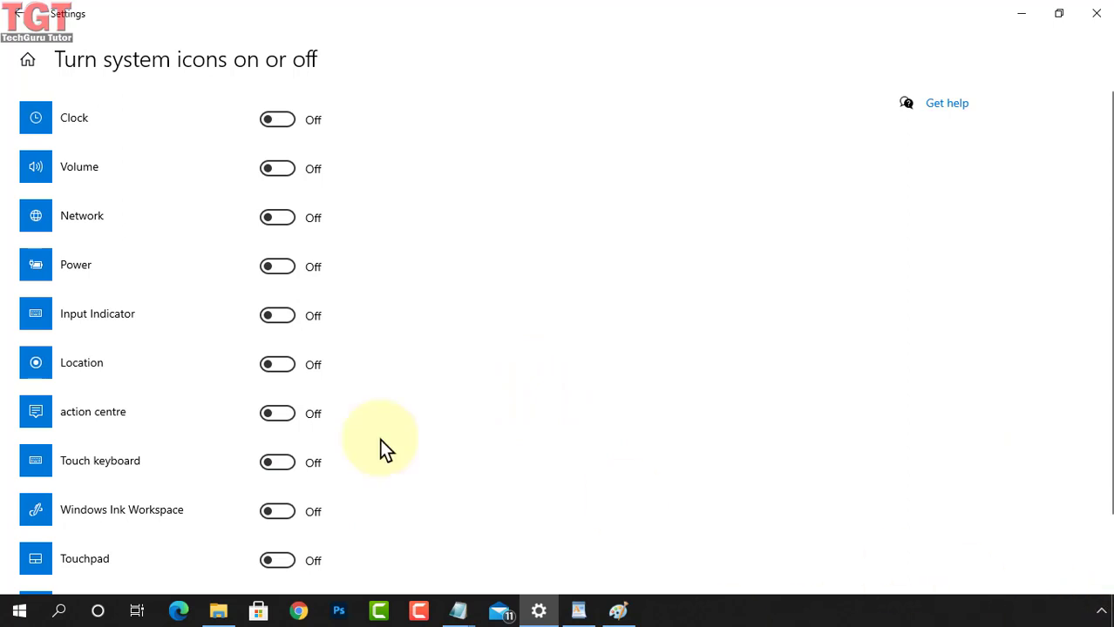
Turn the Clock, Volume, Network, Power, Input Indicator, Location, action centre, Touch keyboard and Windows Ink Workspace icons back on and return to the Taskbar settings
left_click(1103, 613)
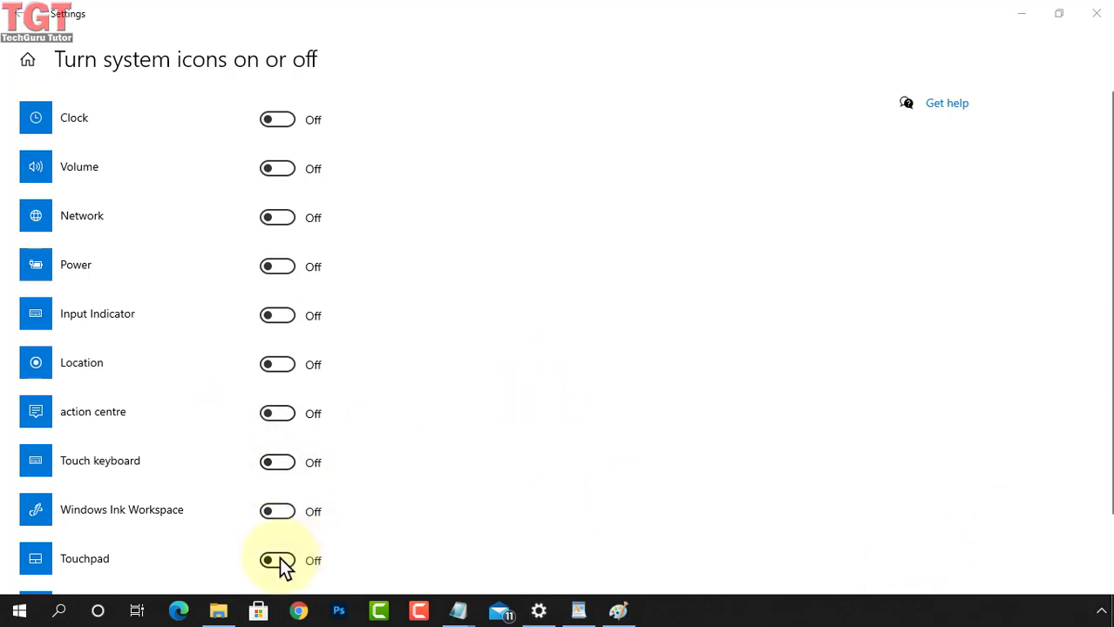
left_click(277, 120)
left_click(277, 169)
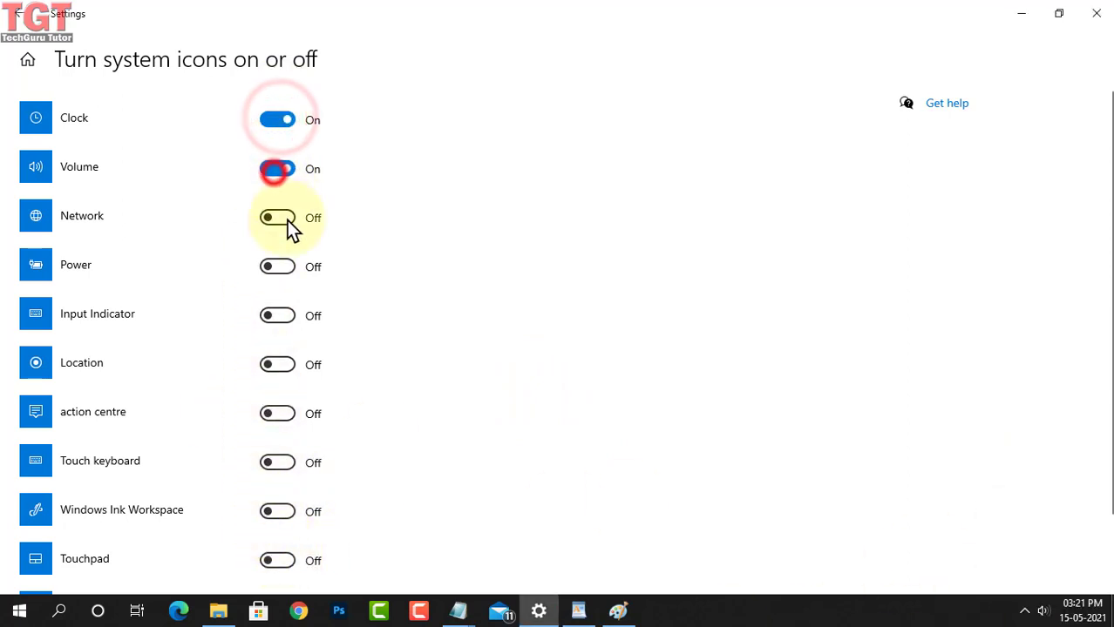
left_click(285, 218)
left_click(275, 272)
left_click(284, 317)
left_click(277, 373)
left_click(277, 414)
left_click(277, 463)
left_click(277, 512)
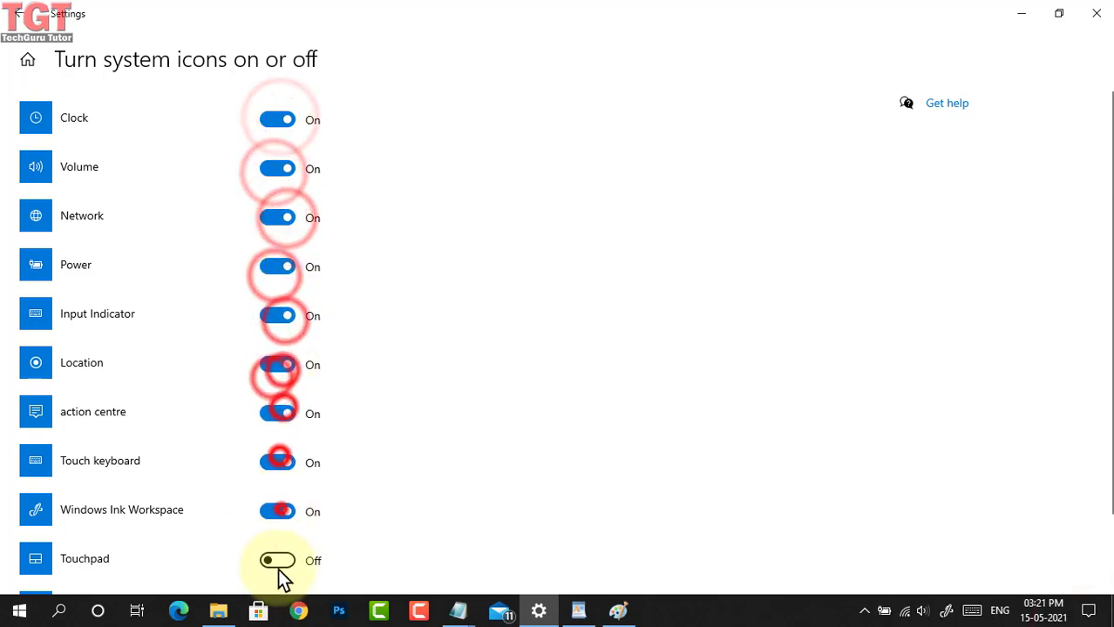
left_click(24, 17)
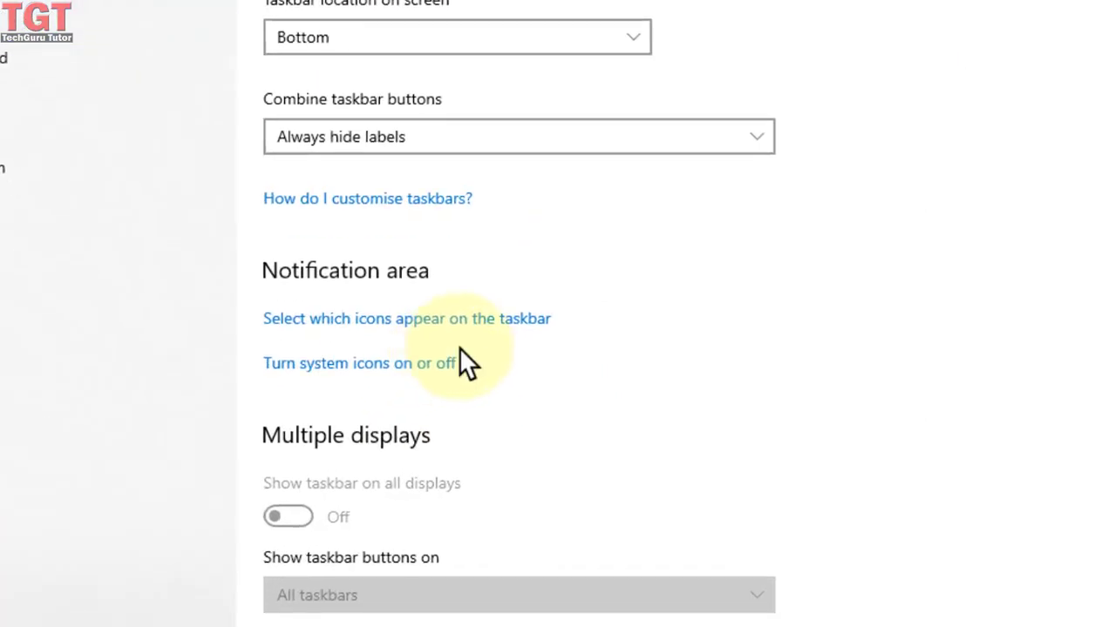
In the People section, turn on showing contacts on the taskbar and set the number of contacts to show to 2
scroll(554, 348, "down", 3)
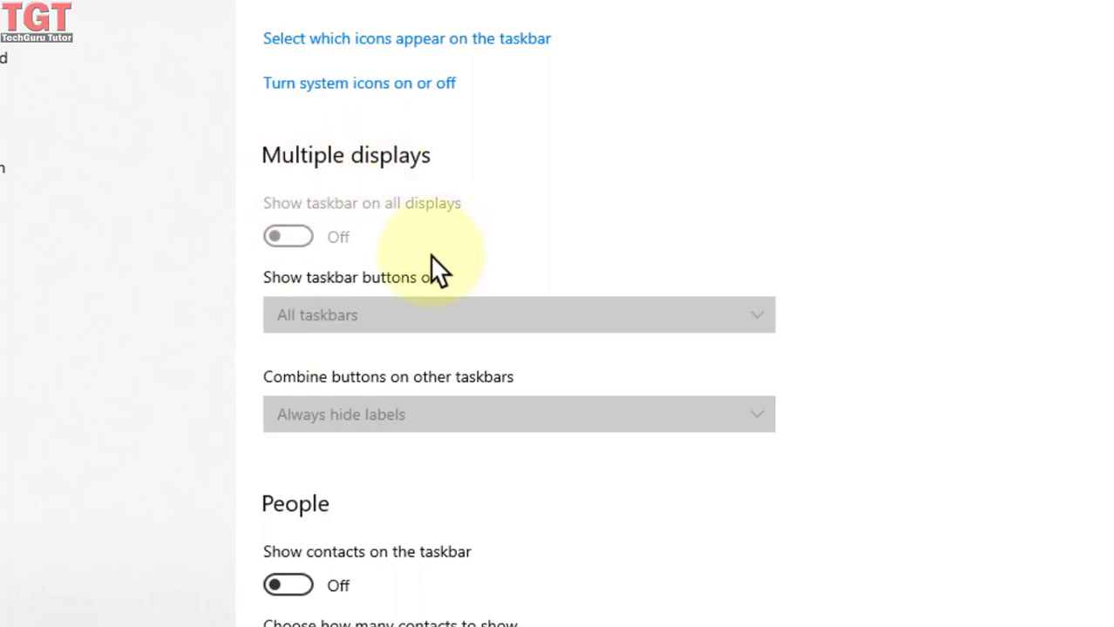
scroll(430, 256, "down", 5)
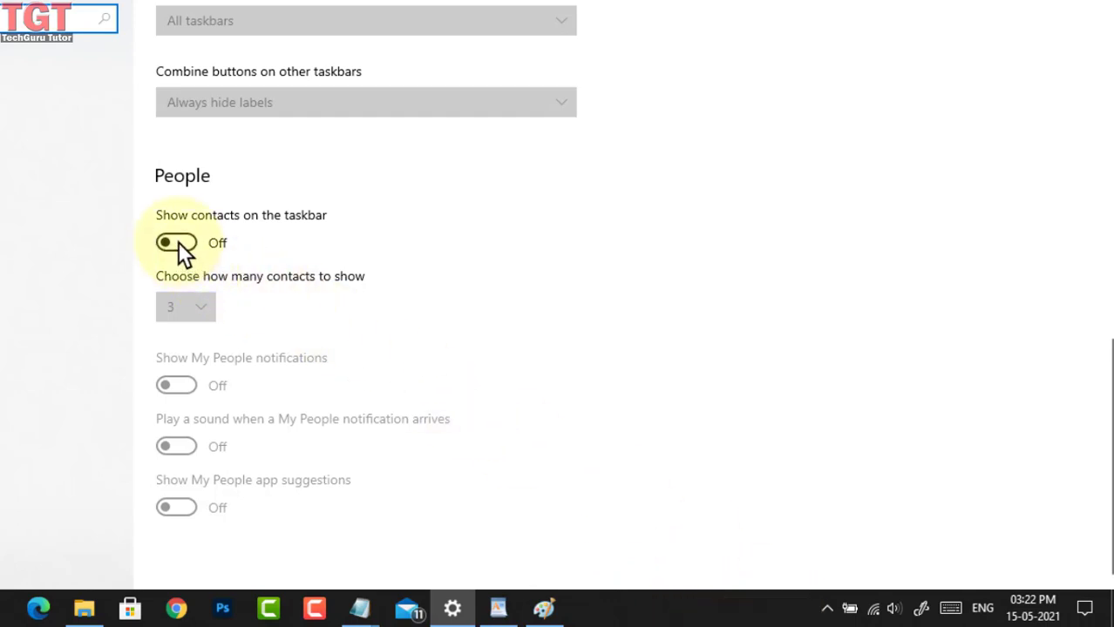
left_click(178, 243)
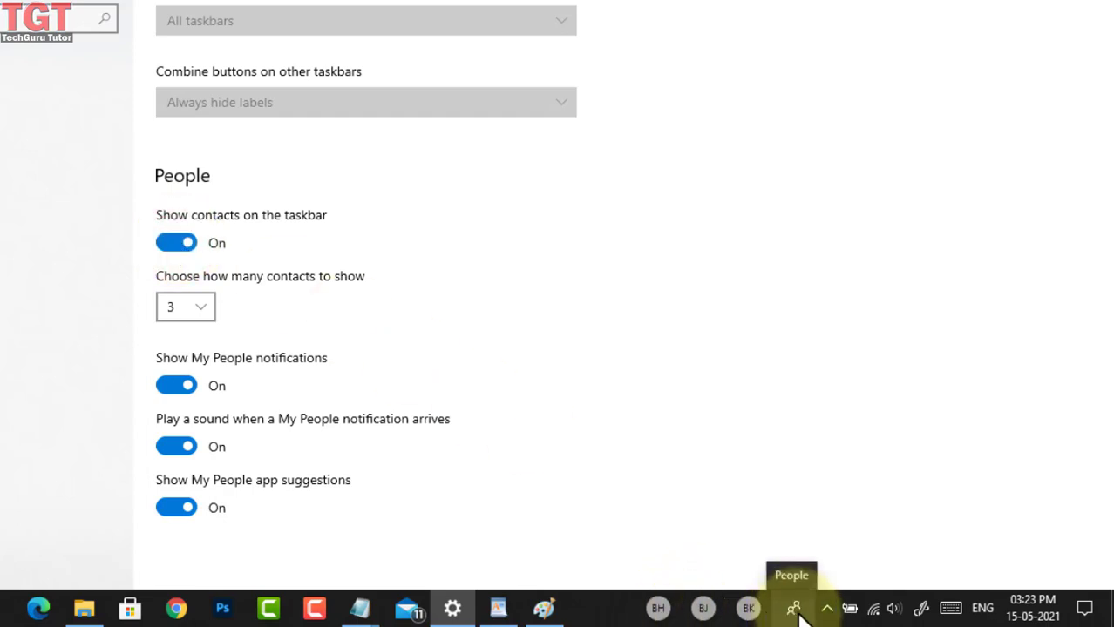
left_click(200, 308)
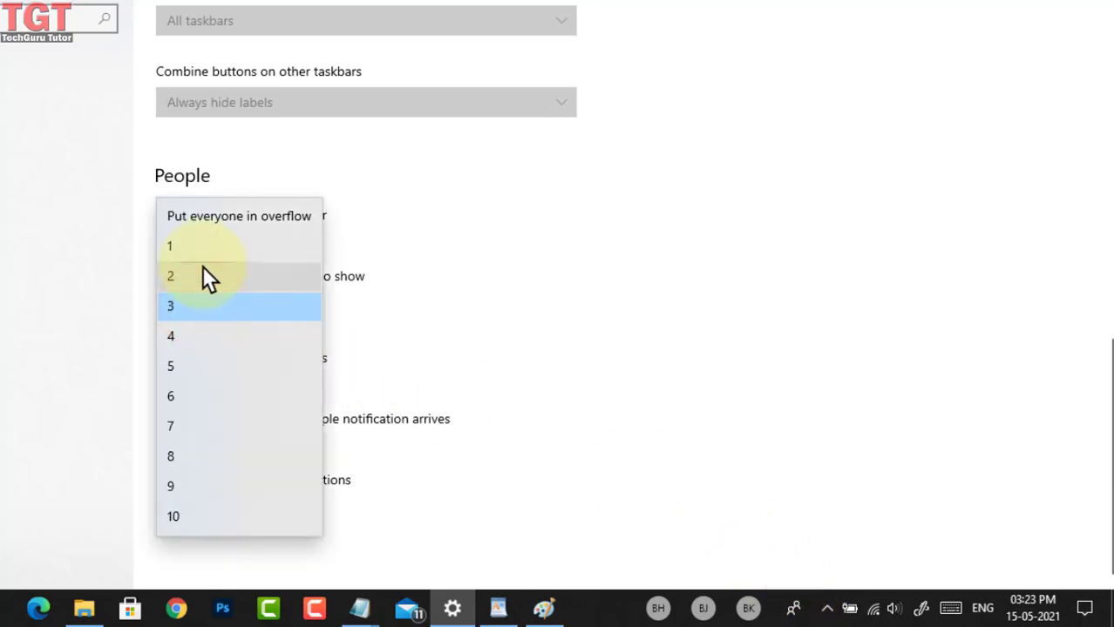
left_click(202, 266)
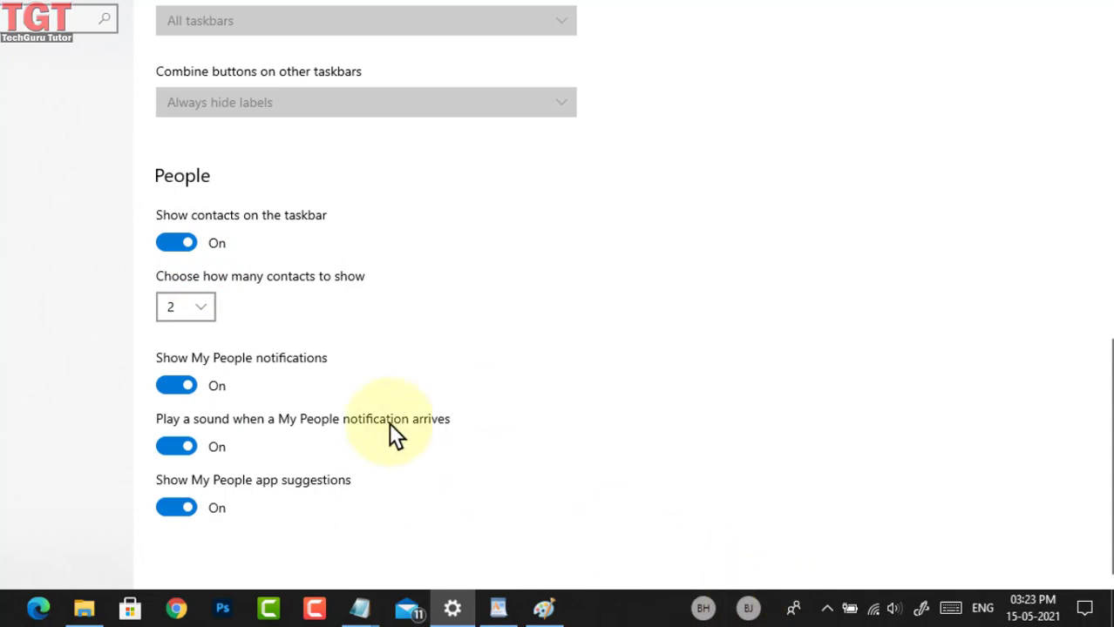
Set the number of contacts to show to "Put everyone in overflow" and open the People list from the taskbar
left_click(203, 312)
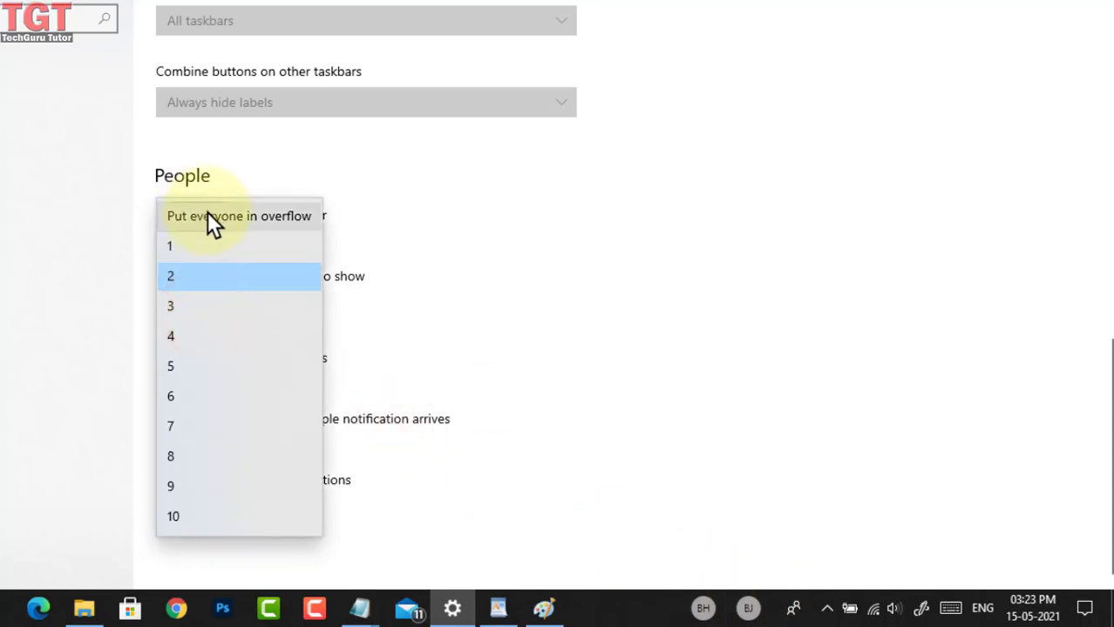
left_click(252, 223)
left_click(792, 607)
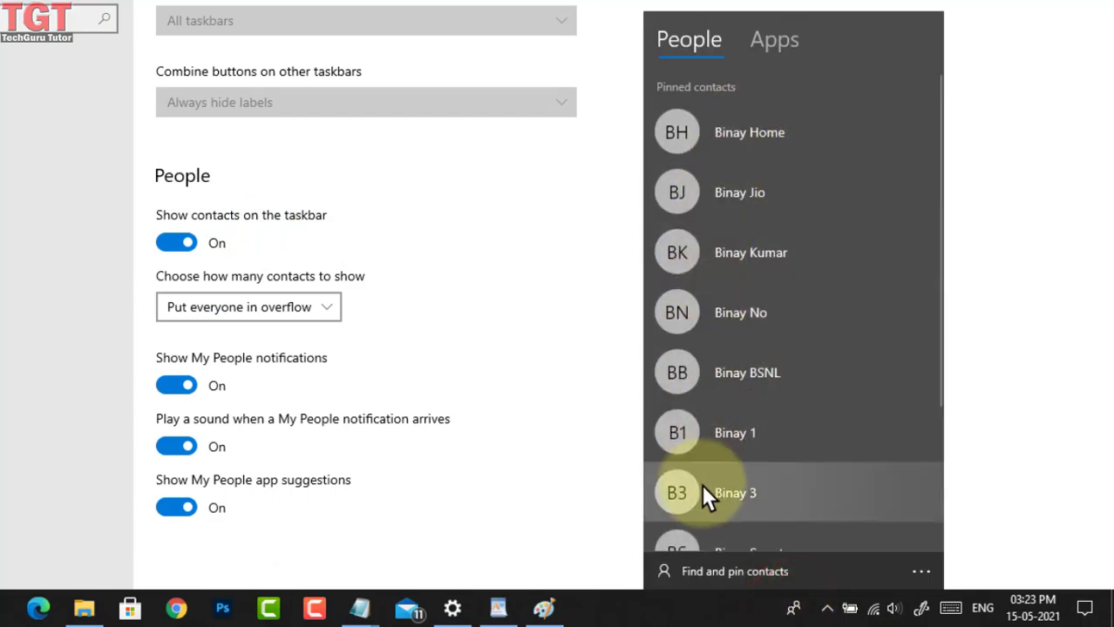
Try showing 6 contacts on the taskbar, view the remaining ones in the People list, and set the number to 3
left_click(290, 307)
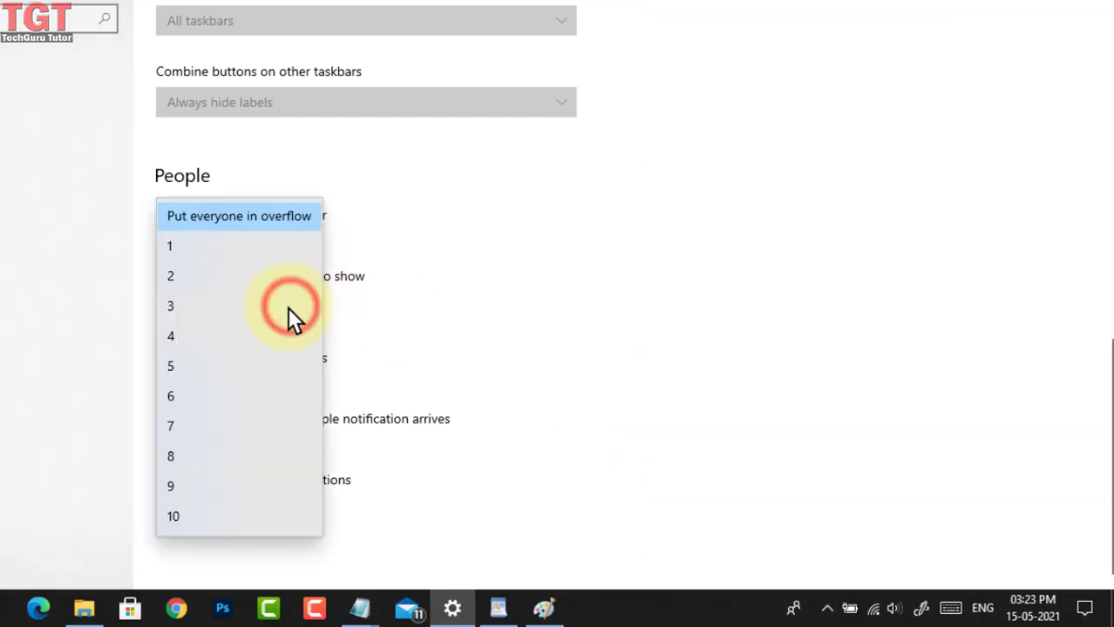
left_click(222, 398)
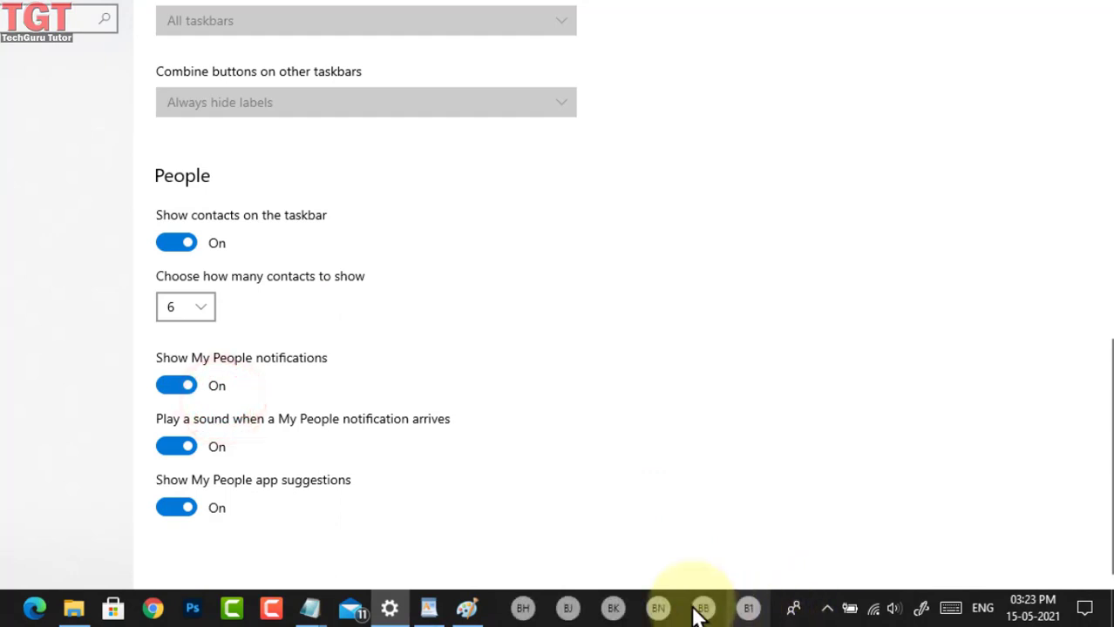
left_click(793, 608)
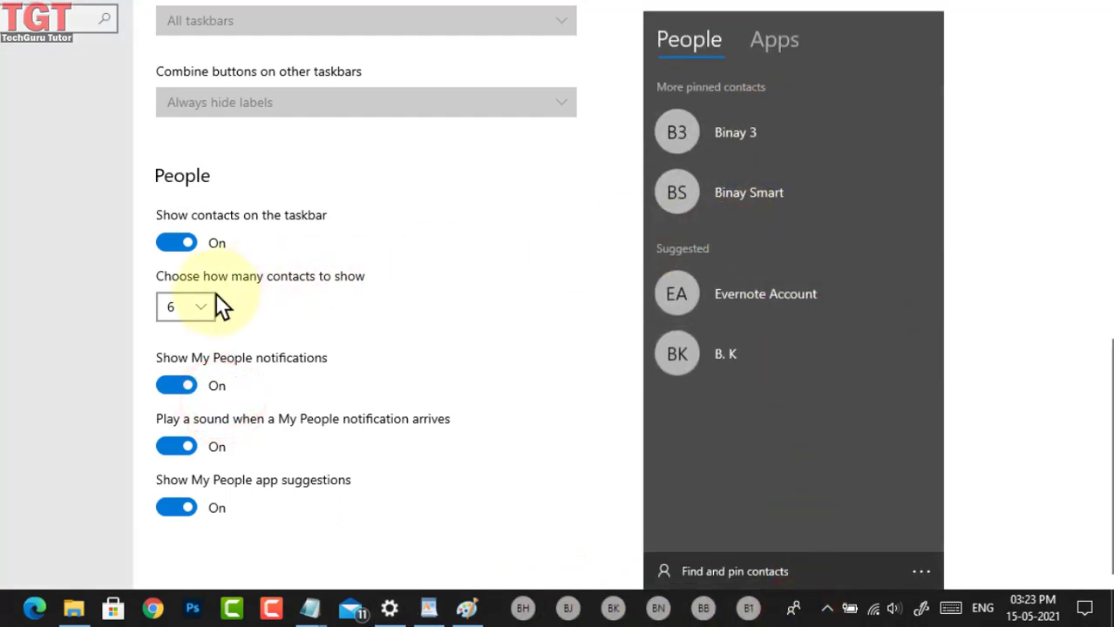
left_click(192, 307)
left_click(209, 214)
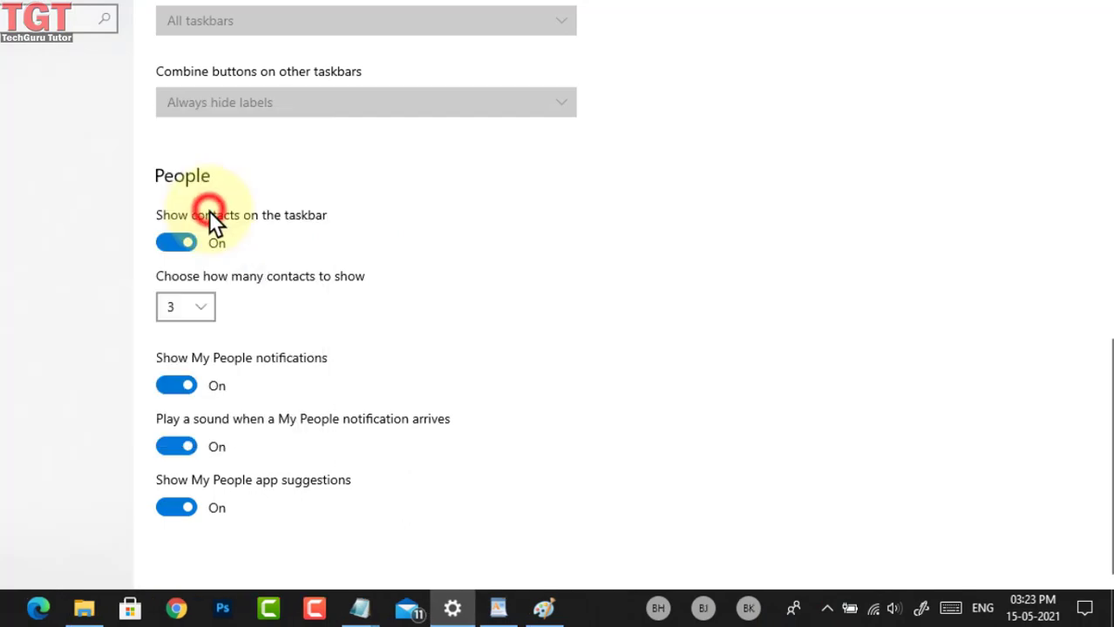
Try turning My People notifications and their sound off and on again
left_click(179, 385)
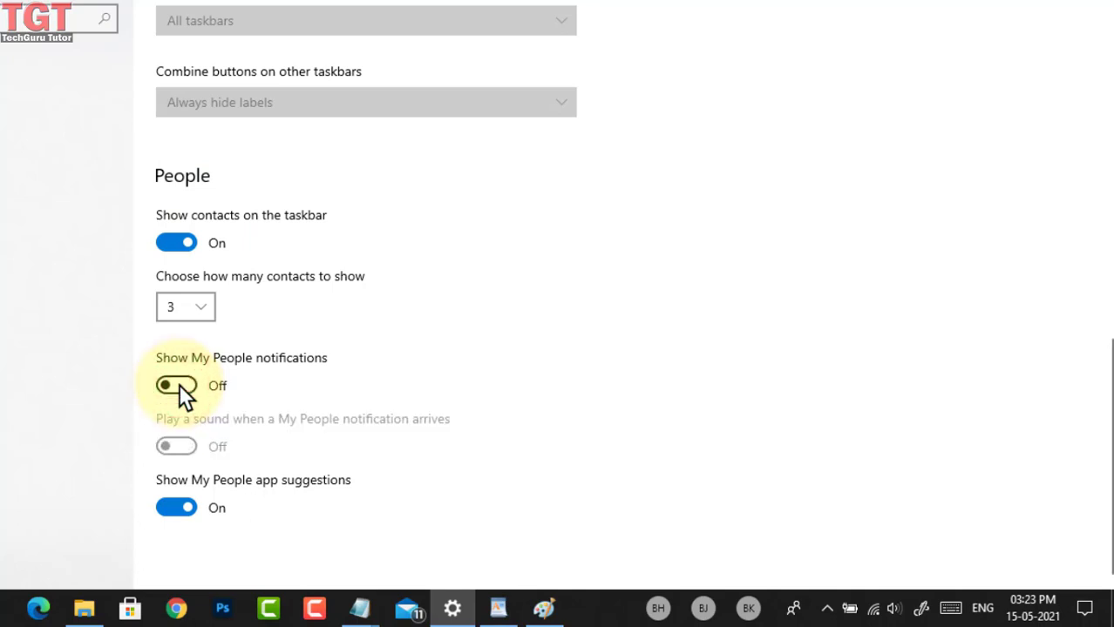
left_click(179, 385)
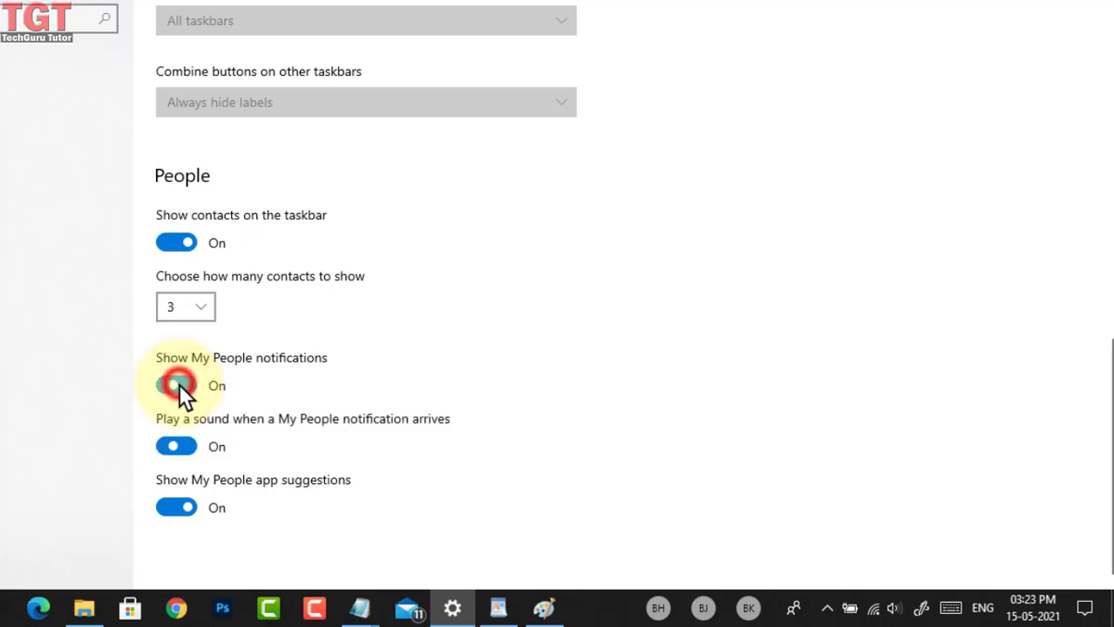
left_click(185, 445)
left_click(186, 444)
left_click(185, 445)
left_click(186, 445)
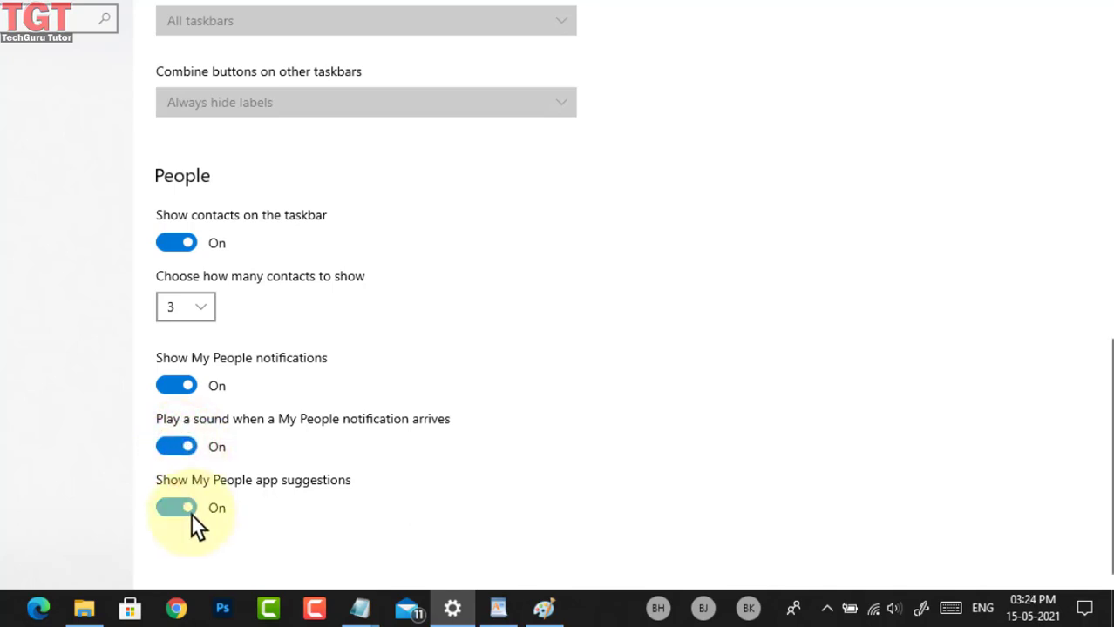
View the Apps section of the People list, and turn off showing contacts on the taskbar
left_click(793, 607)
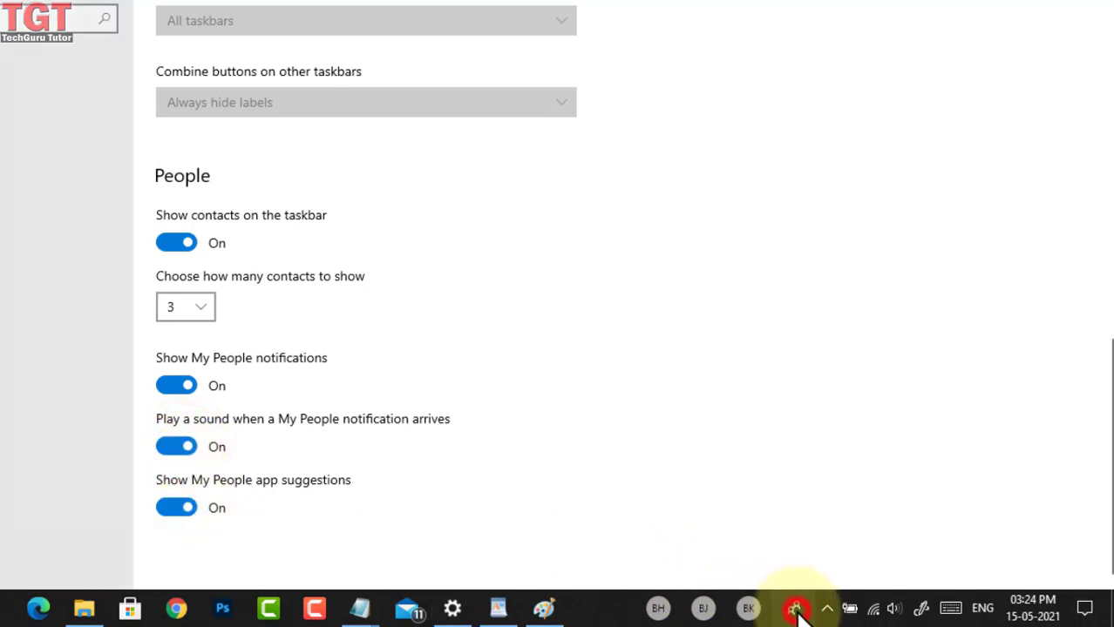
left_click(773, 40)
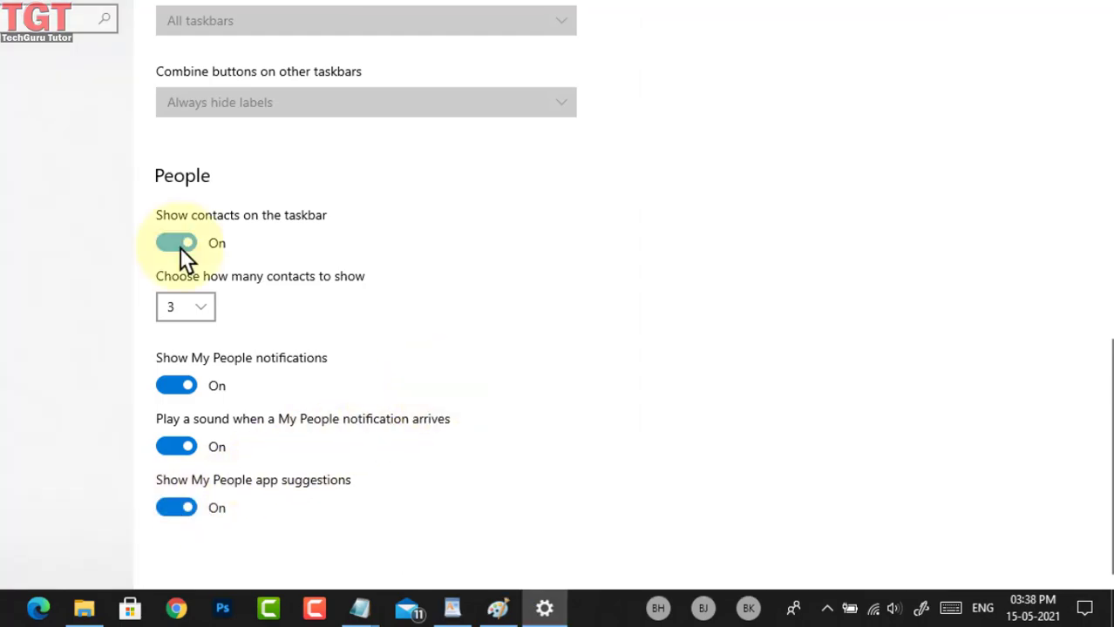
left_click(180, 247)
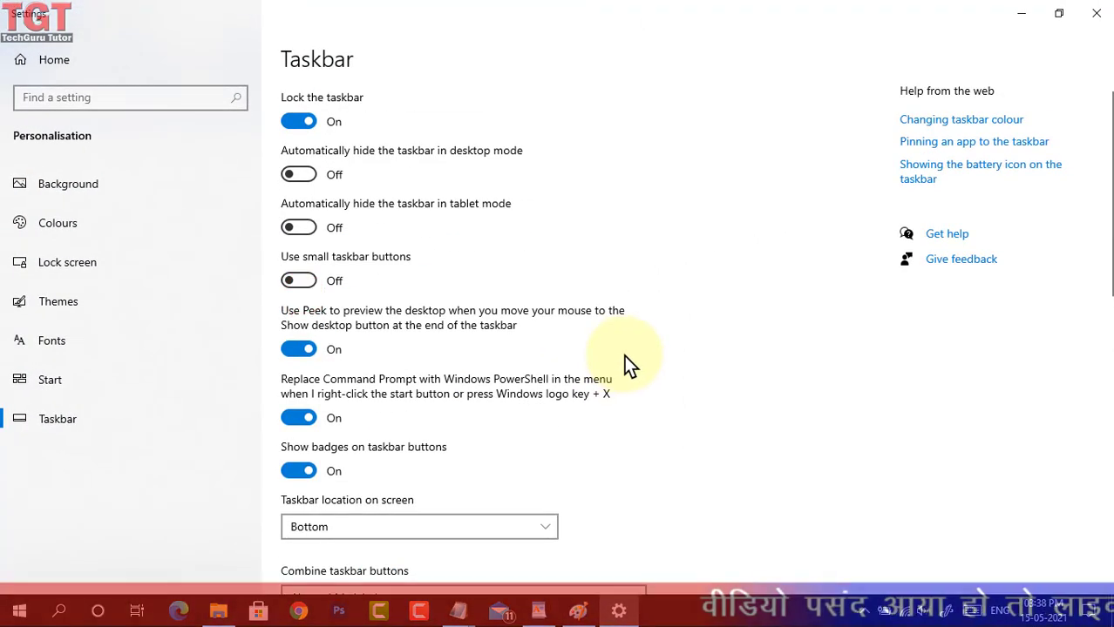